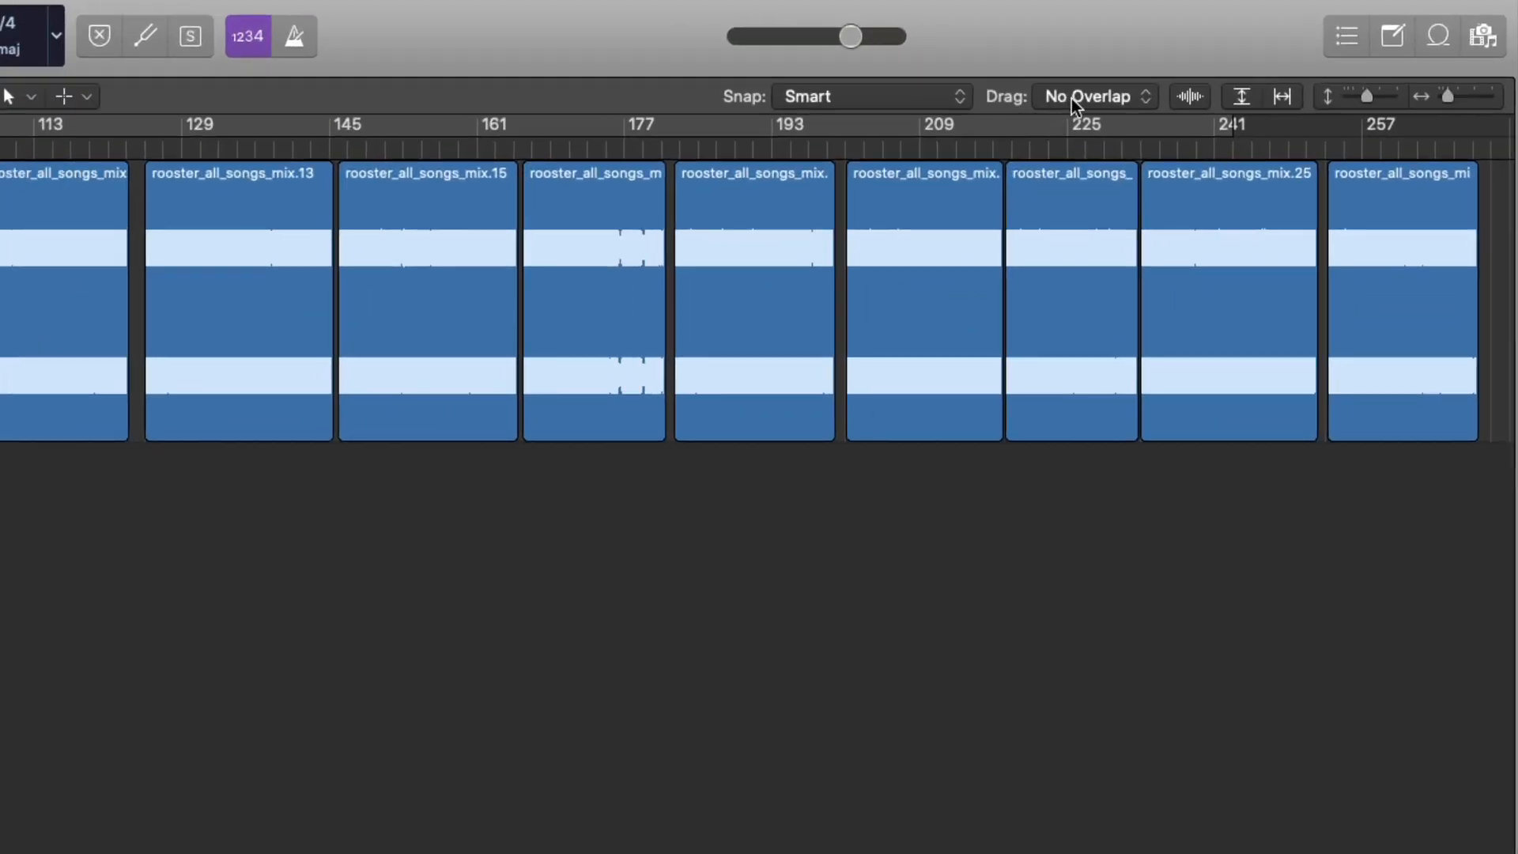
- Switch the Tracks area drag mode from No Overlap to X-Fade
click(1071, 99)
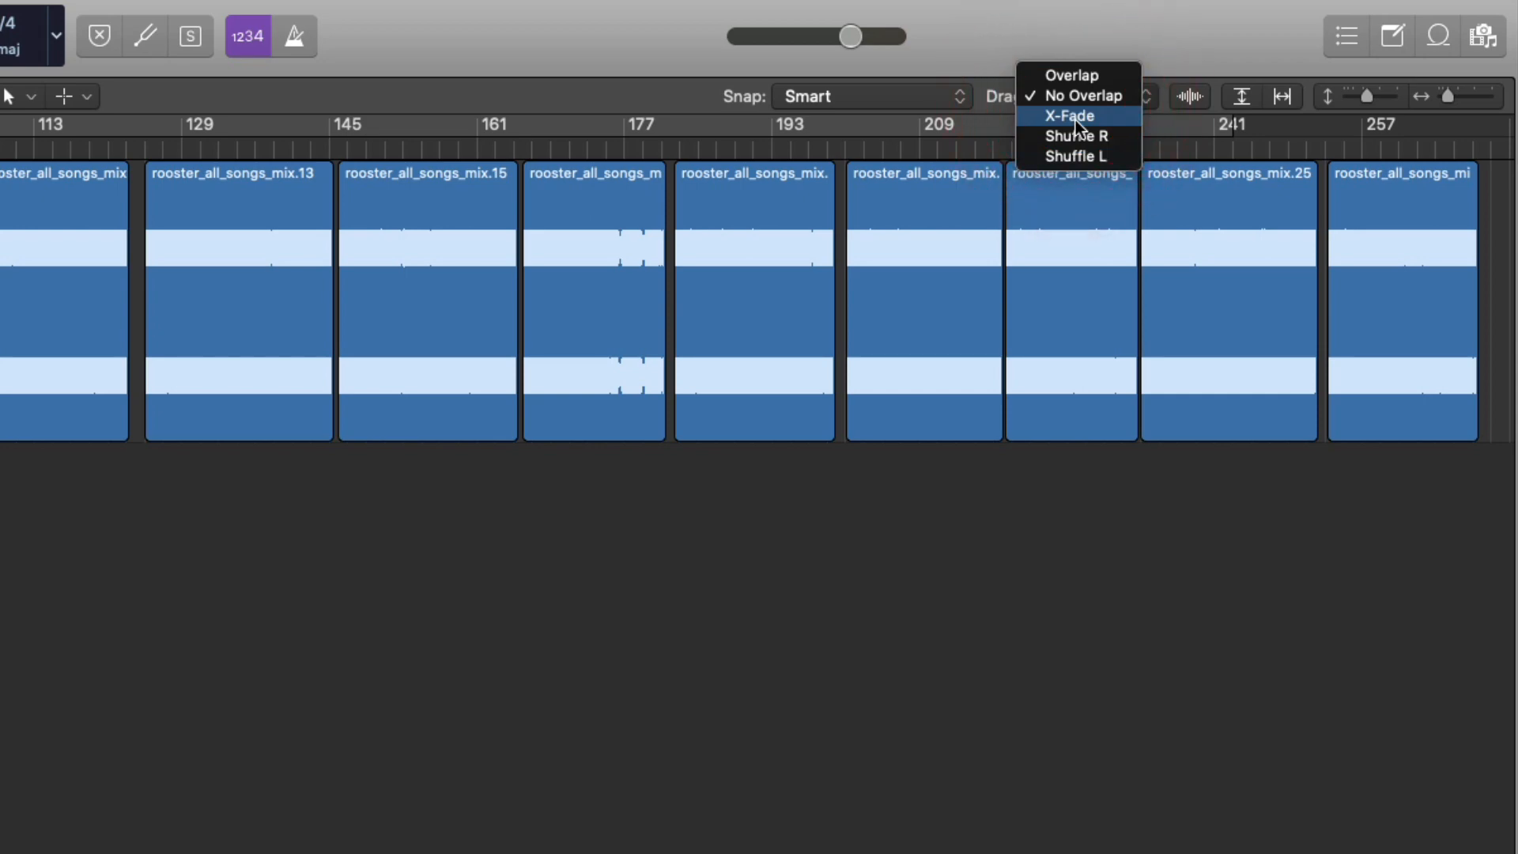
click(1076, 118)
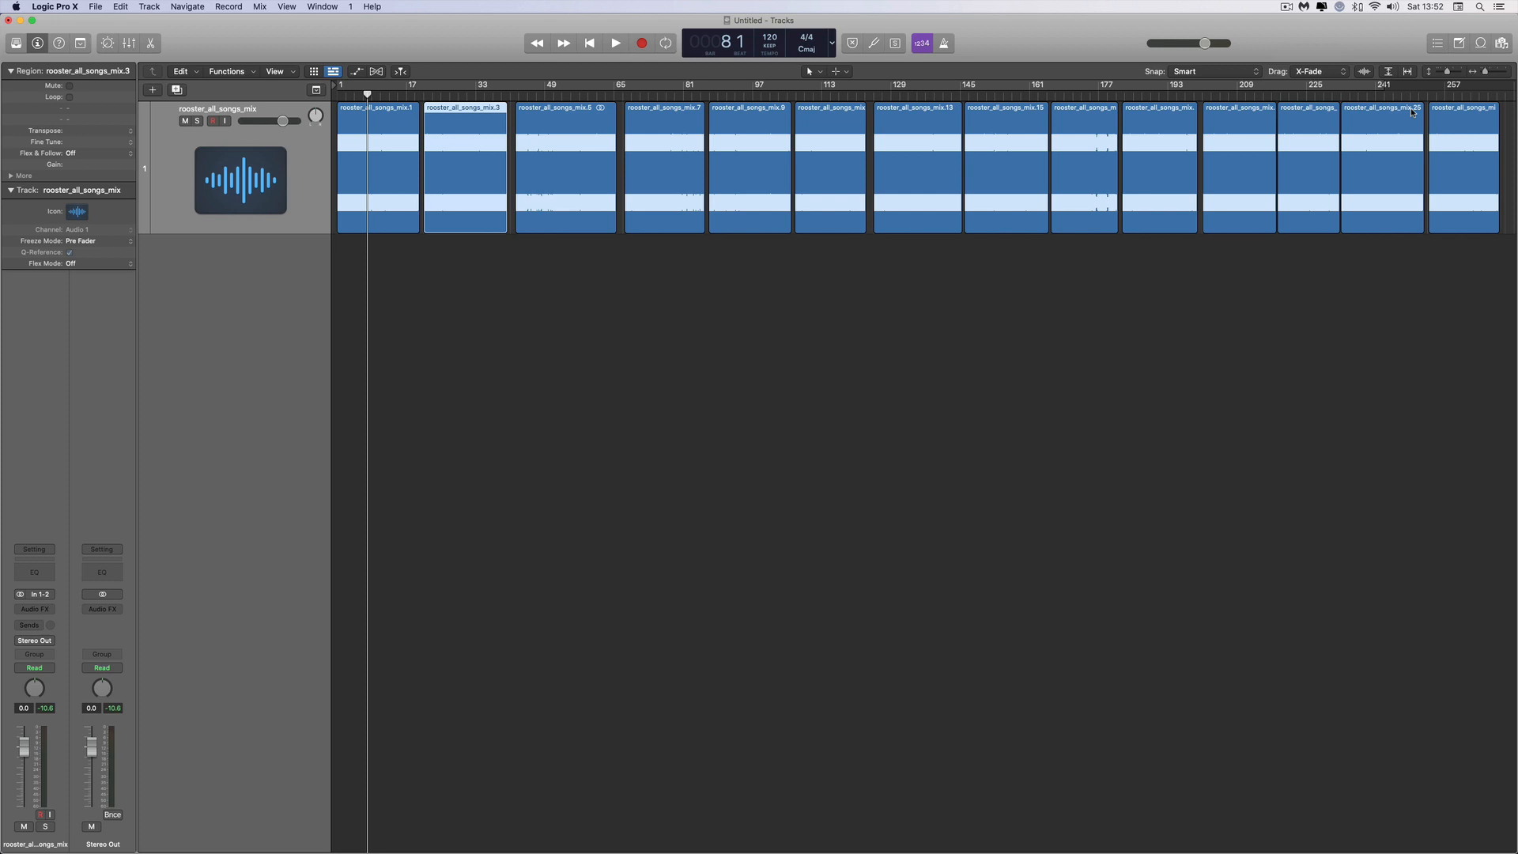
drag(1486, 72, 1512, 71)
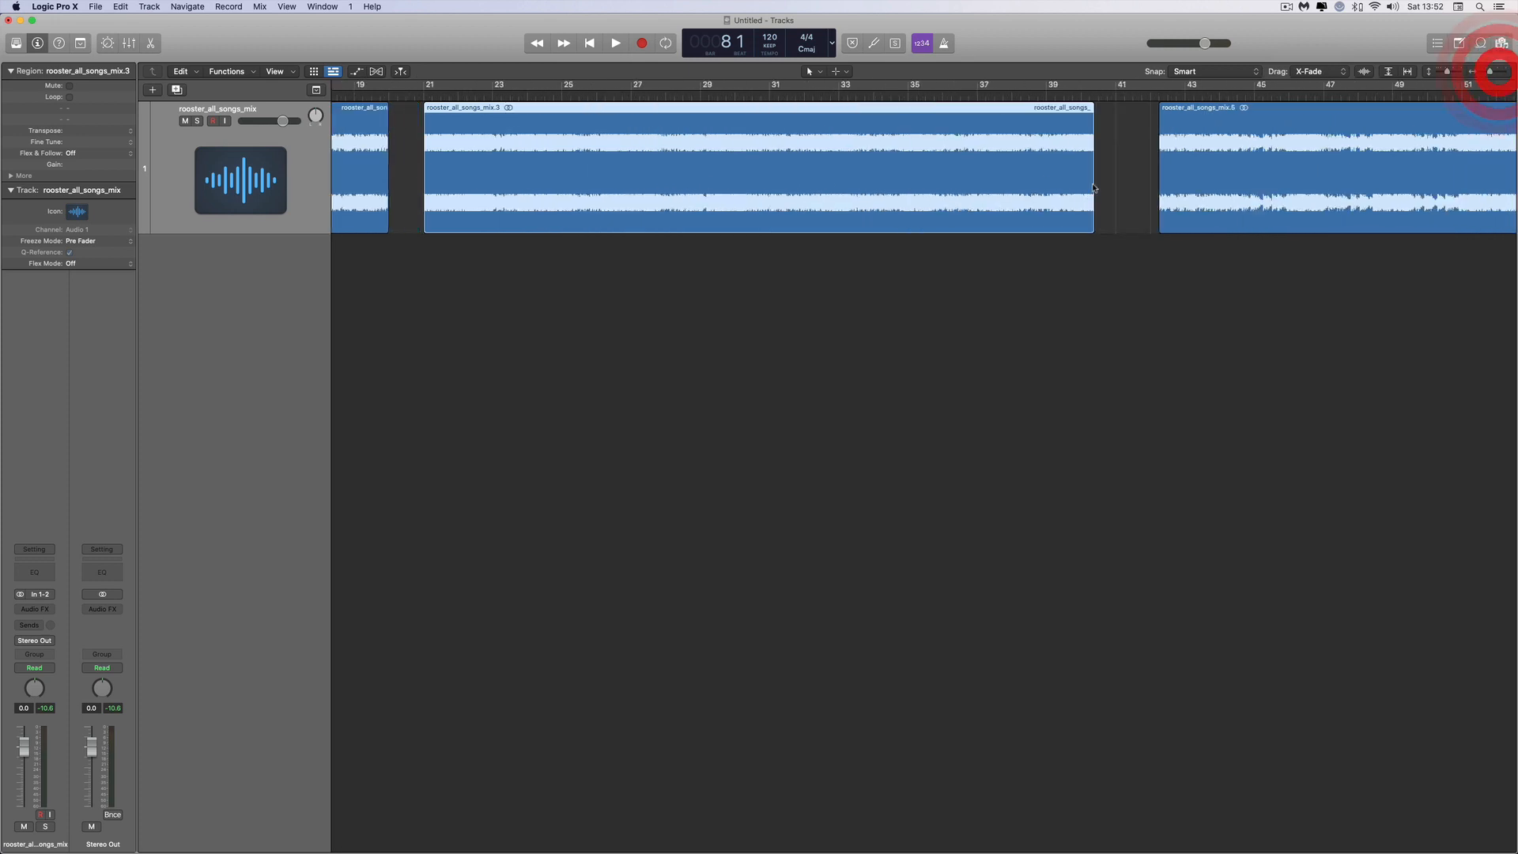
scroll(1092, 183, right, 2)
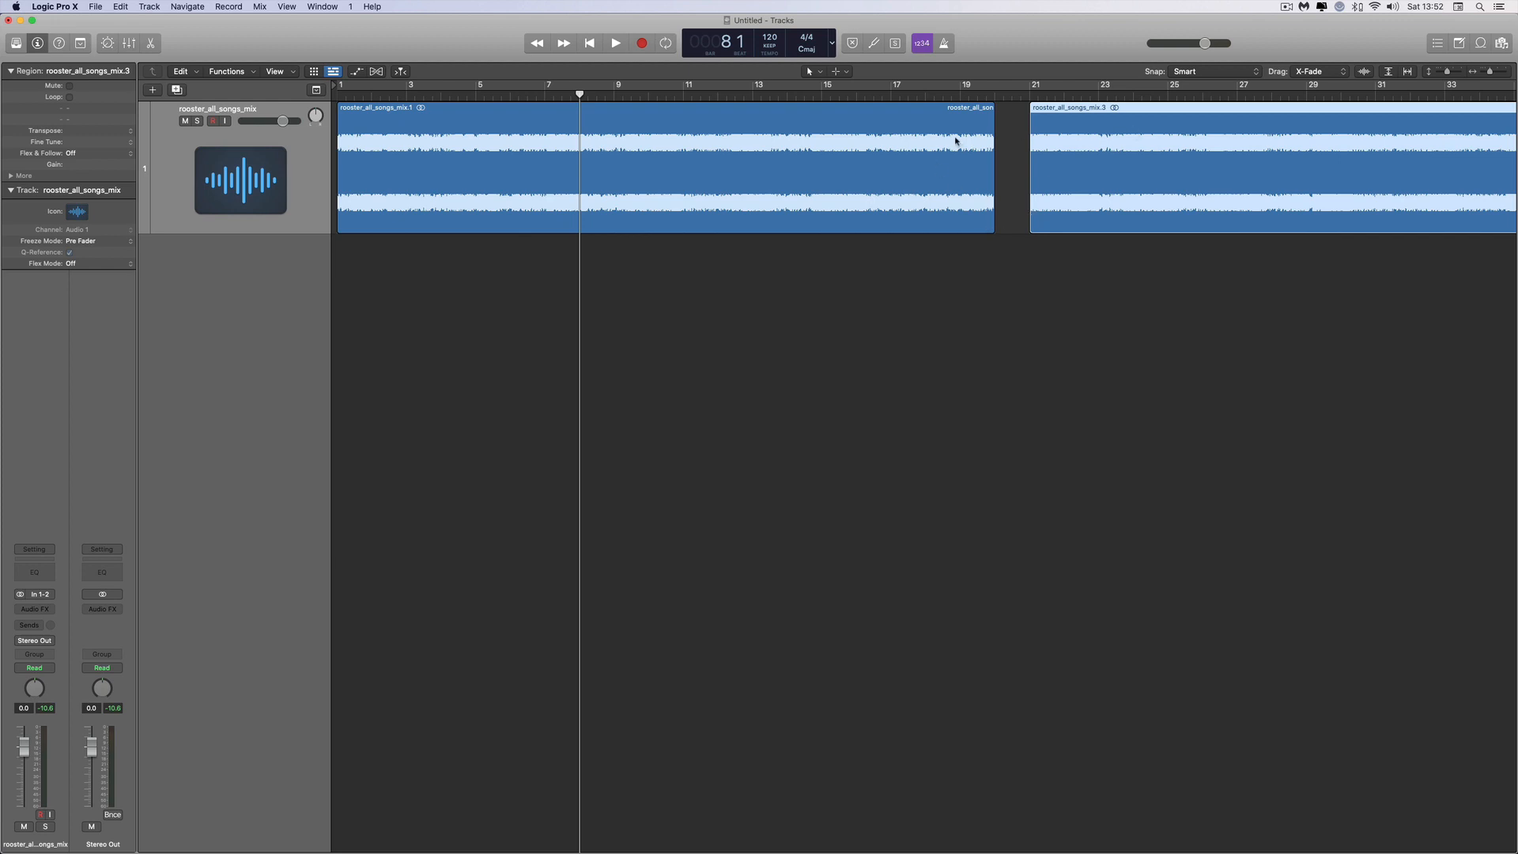
scroll(1190, 131, right, 8)
scroll(1175, 178, right, 6)
scroll(1159, 207, right, 3)
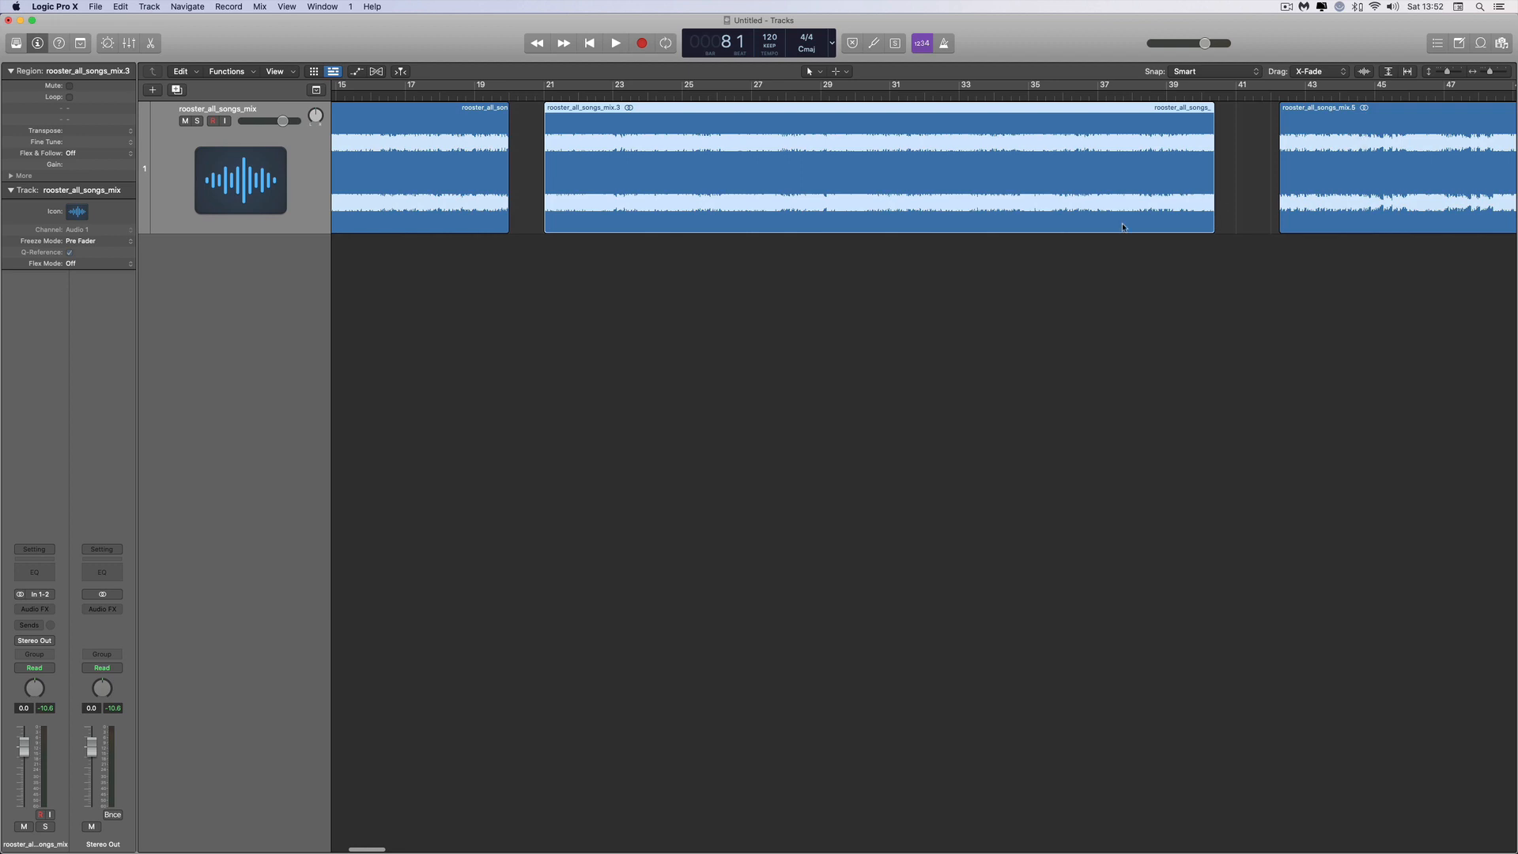
scroll(1067, 213, left, 6)
scroll(1045, 208, left, 5)
scroll(1020, 202, left, 3)
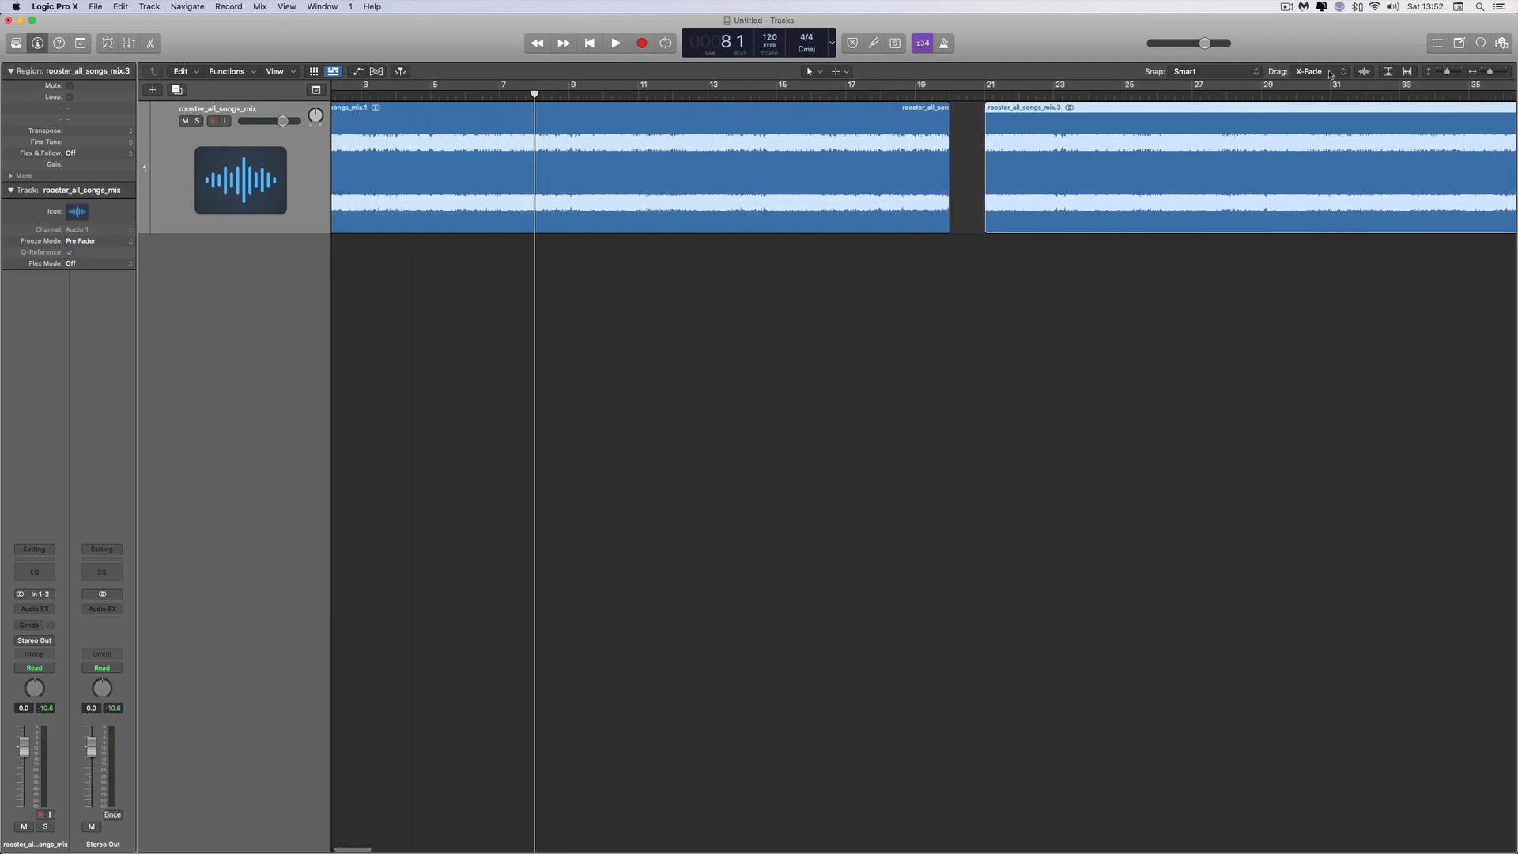
- Slide the second region over the first region's end near bar 19 and zoom in on the crossfade
mouse_move(1101, 169)
mouse_down()
mouse_move(985, 170)
mouse_move(1048, 159)
mouse_up()
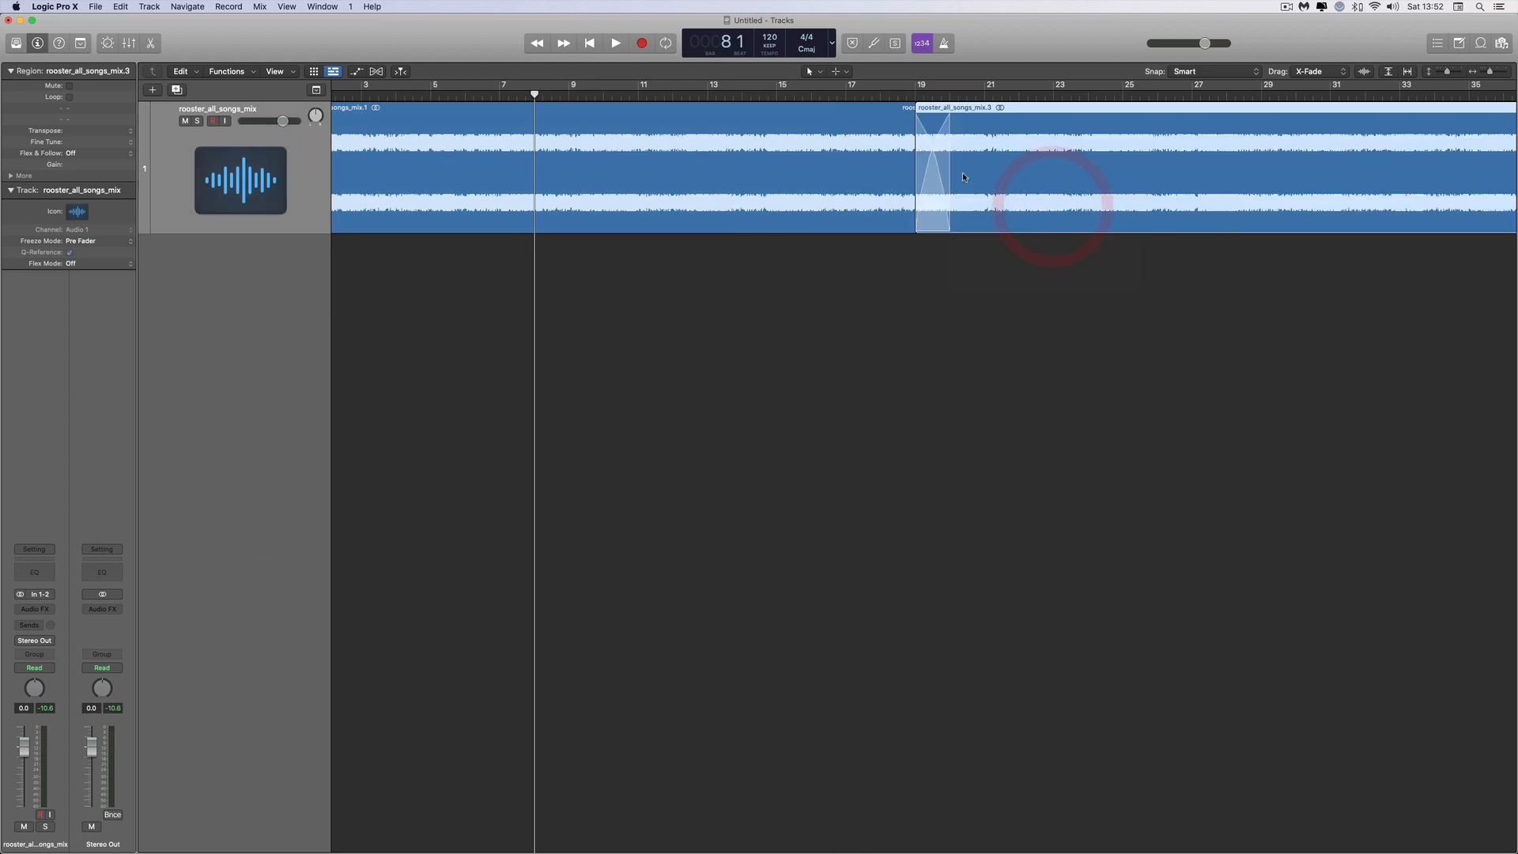
drag(1491, 74, 1506, 73)
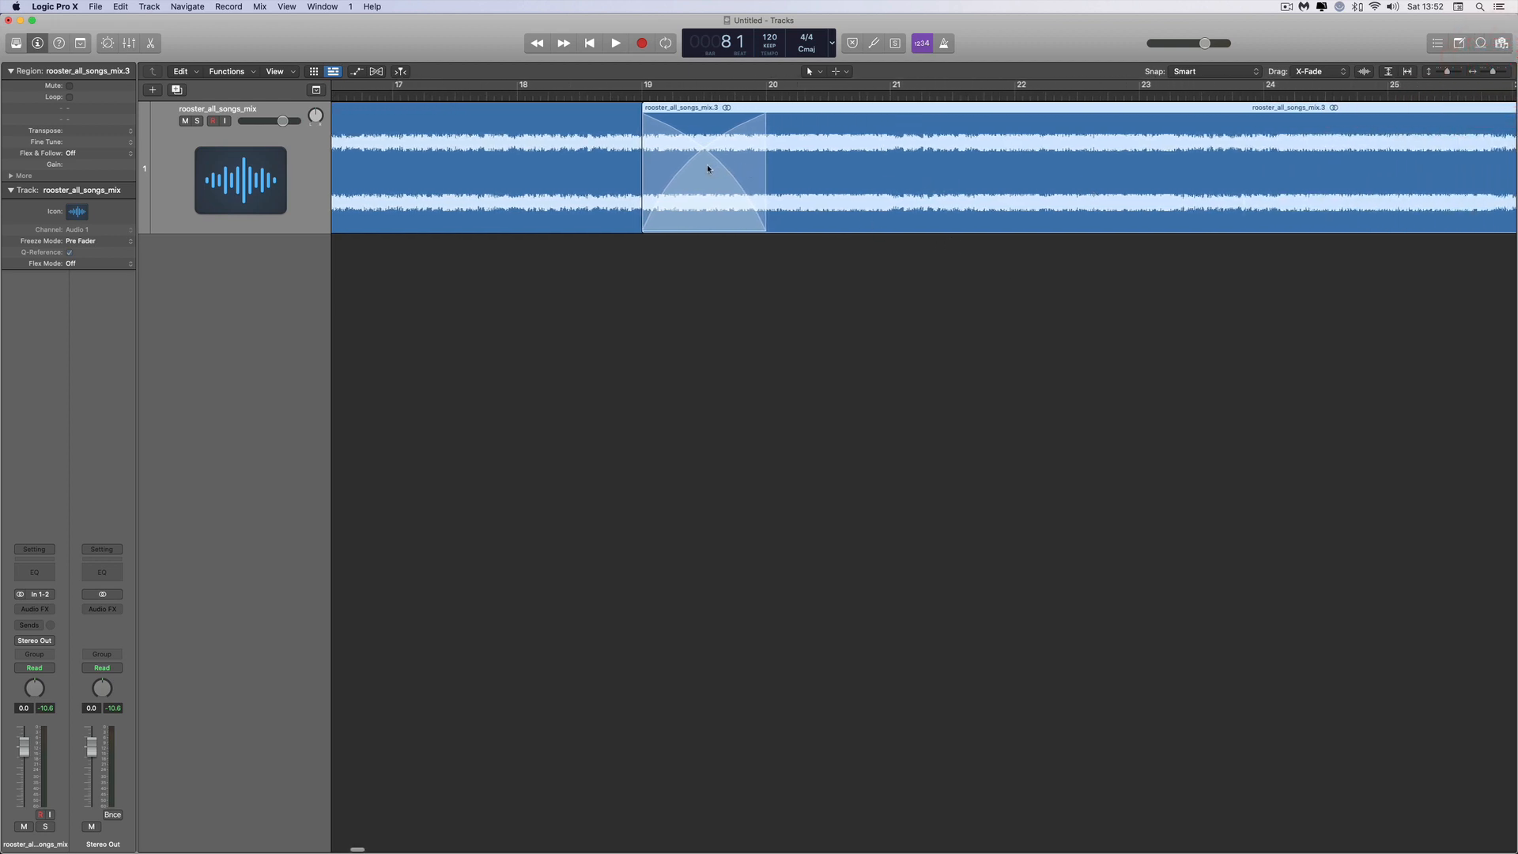
- Change the bar-19 crossfade to S-Curved and park the playhead at bar 18 before it
right_click(707, 164)
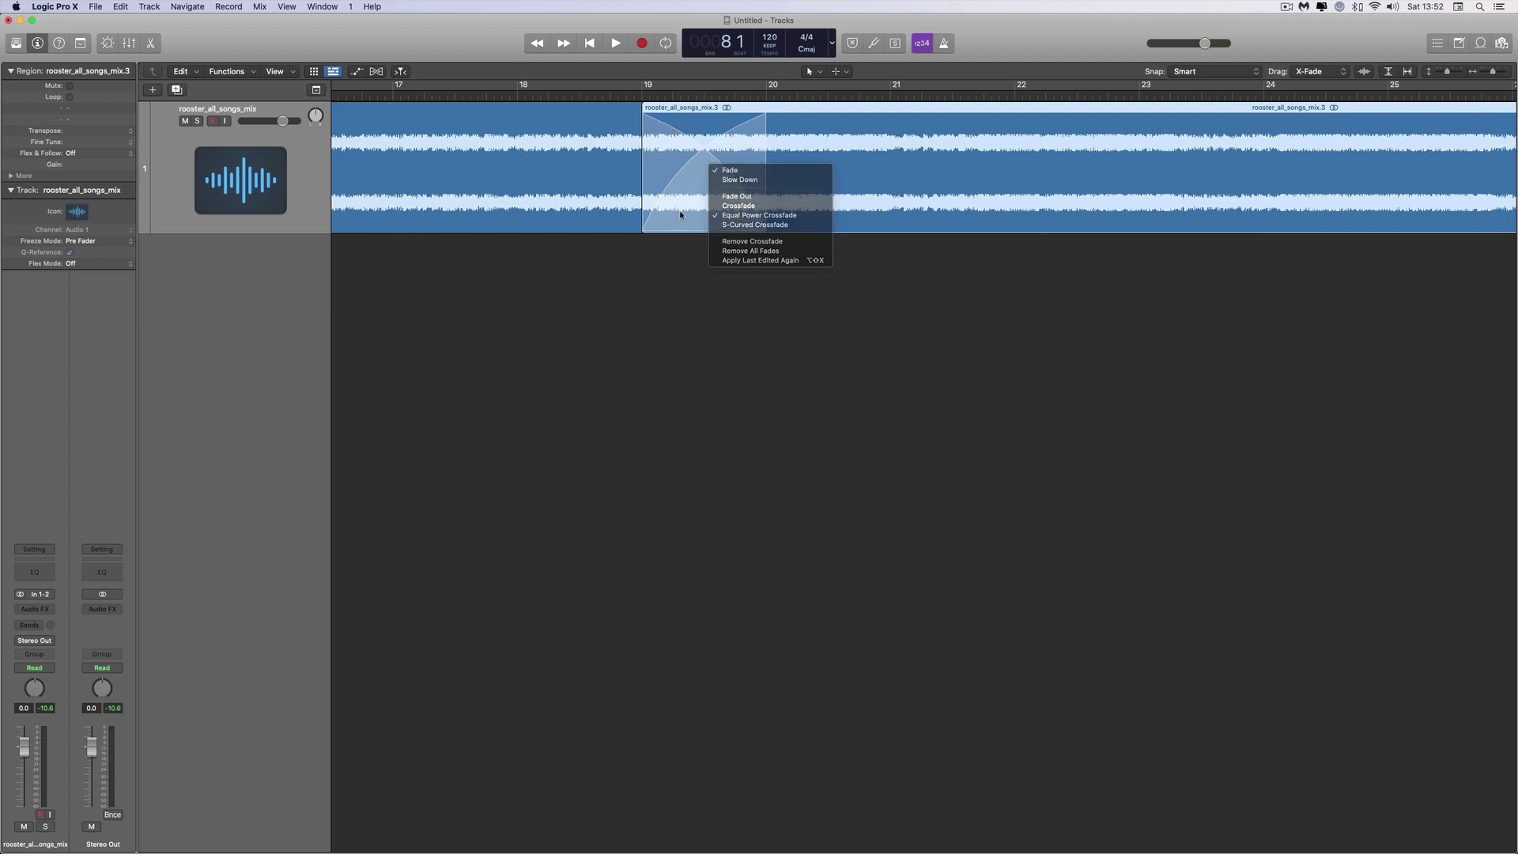
click(701, 150)
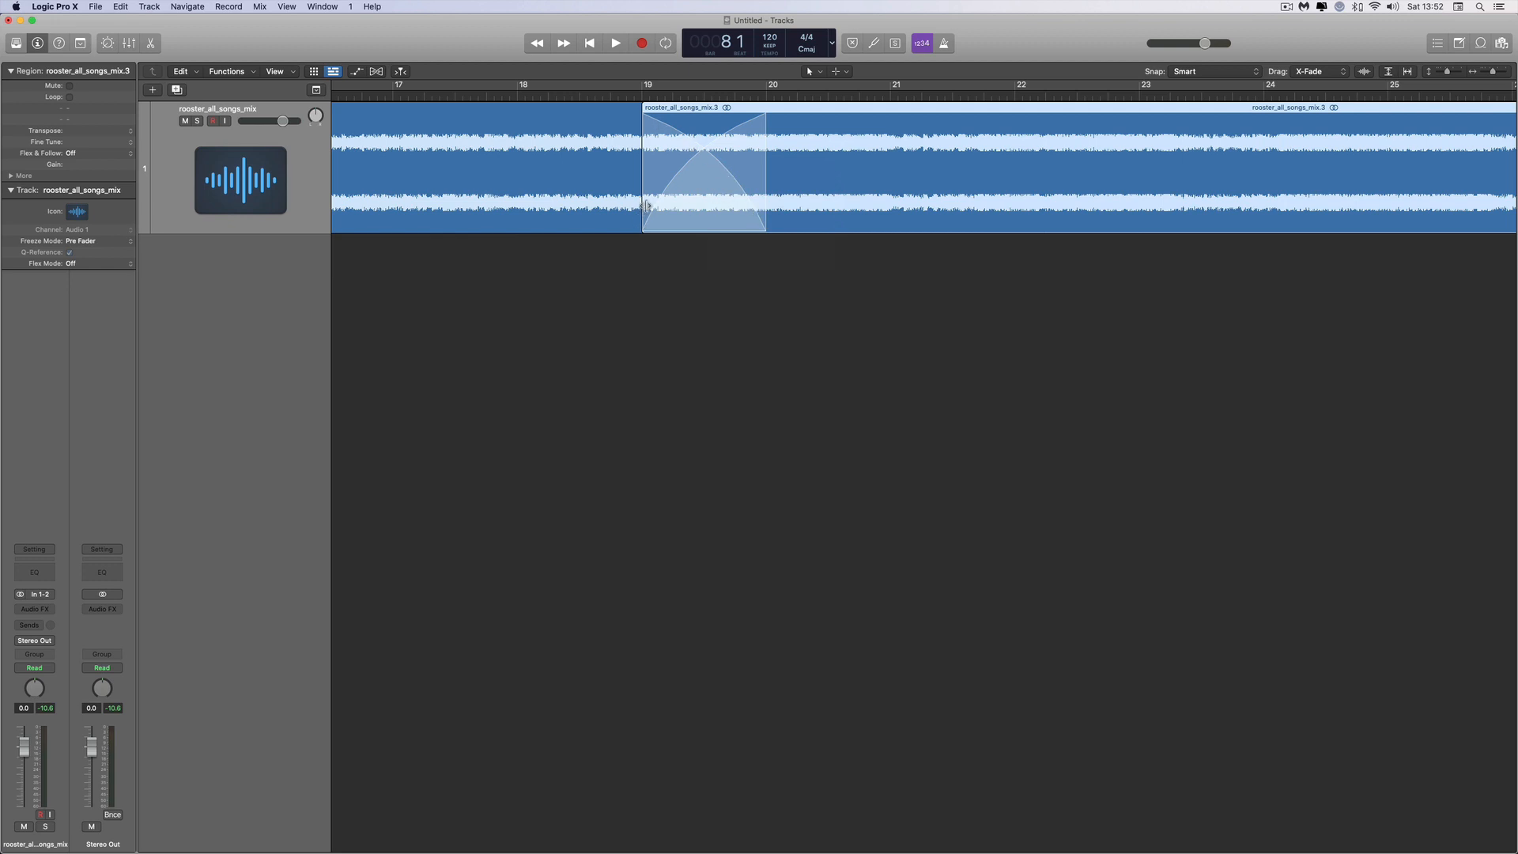
right_click(699, 164)
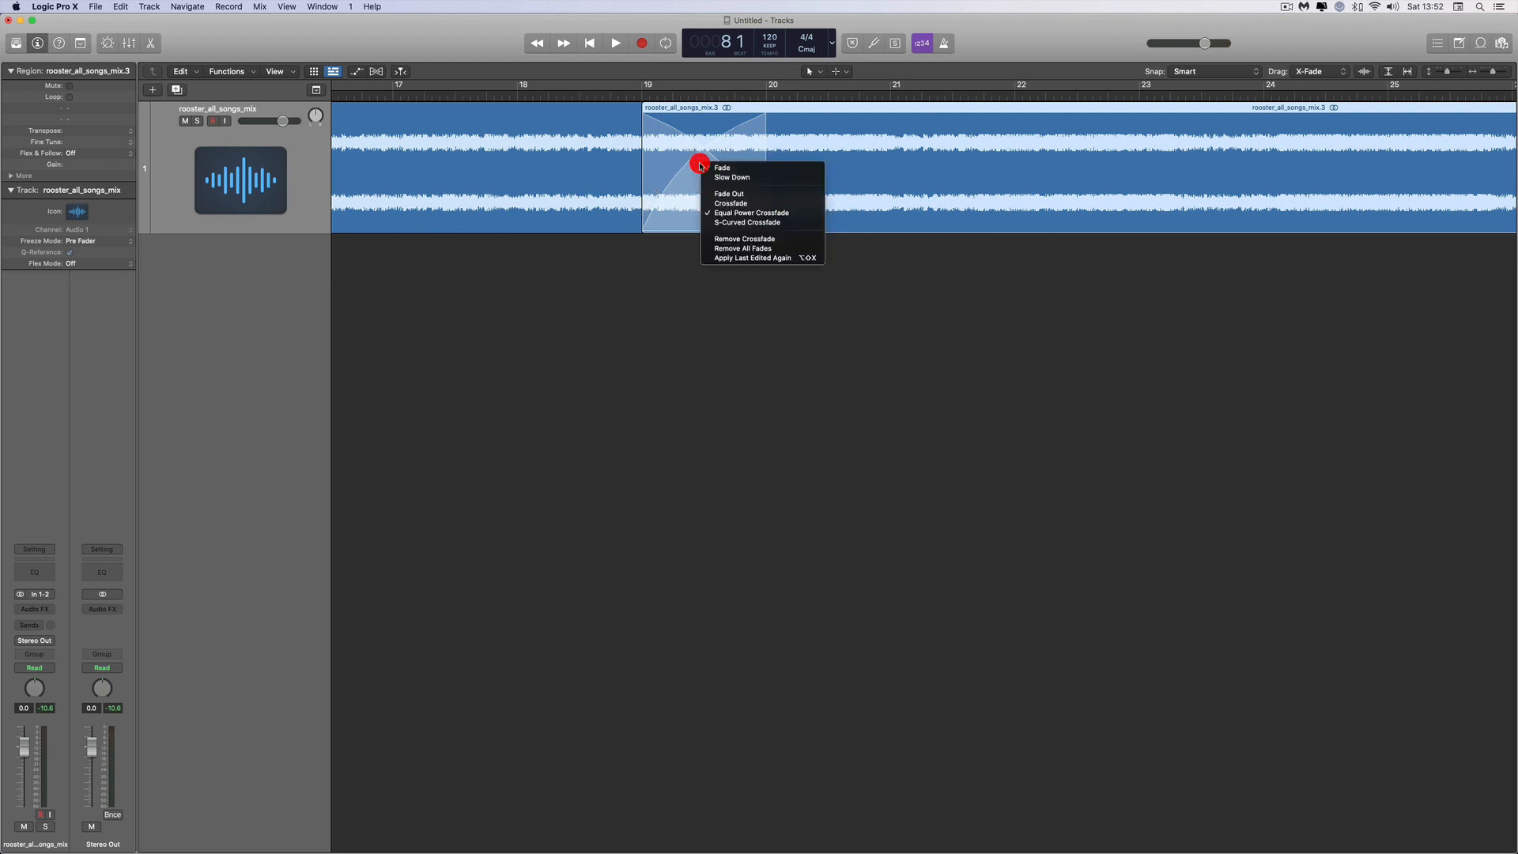
click(732, 220)
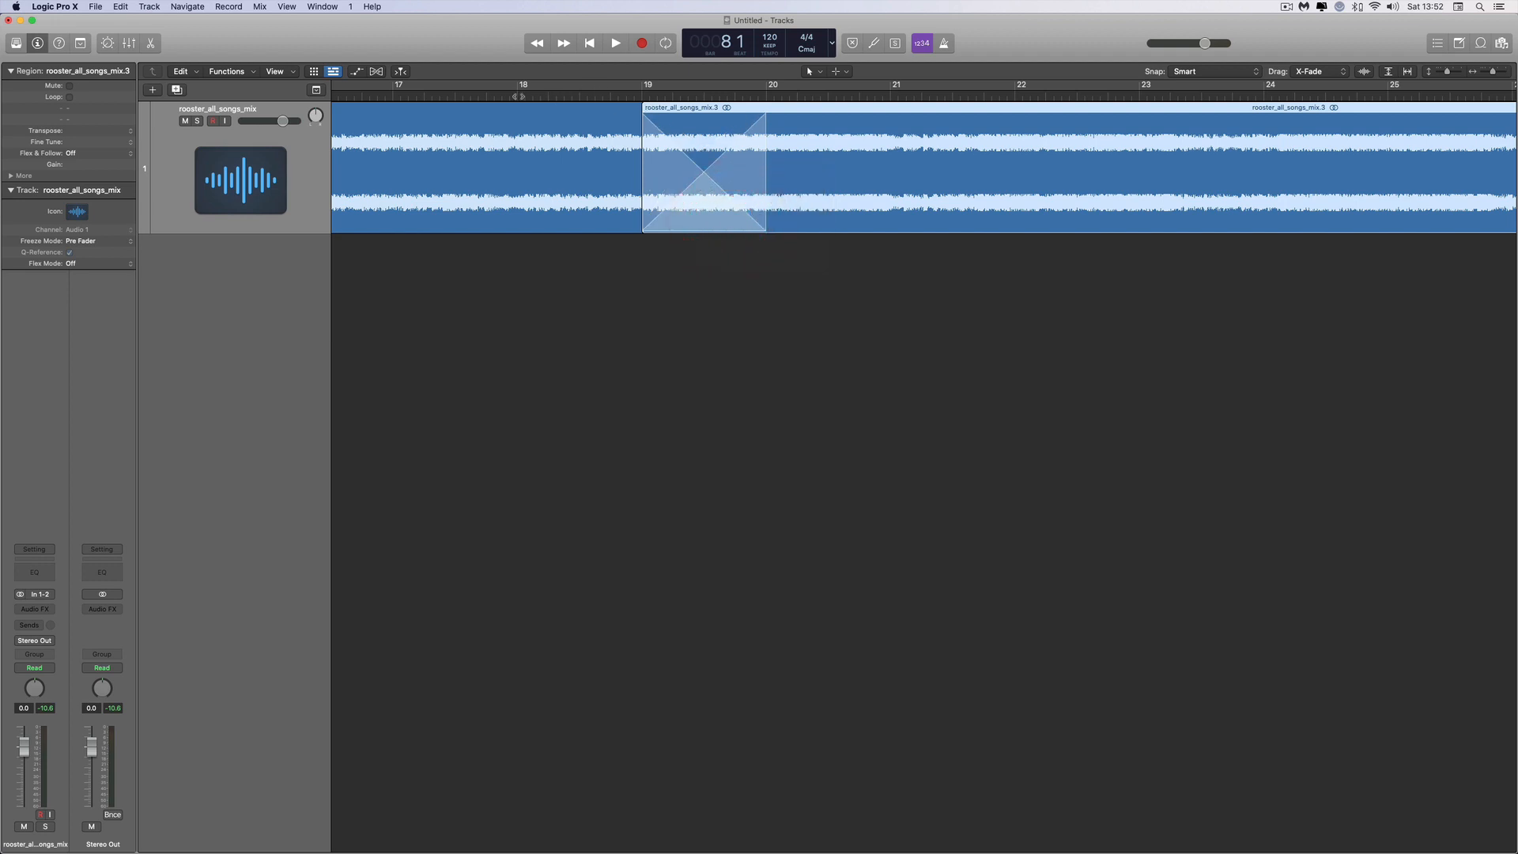
click(519, 92)
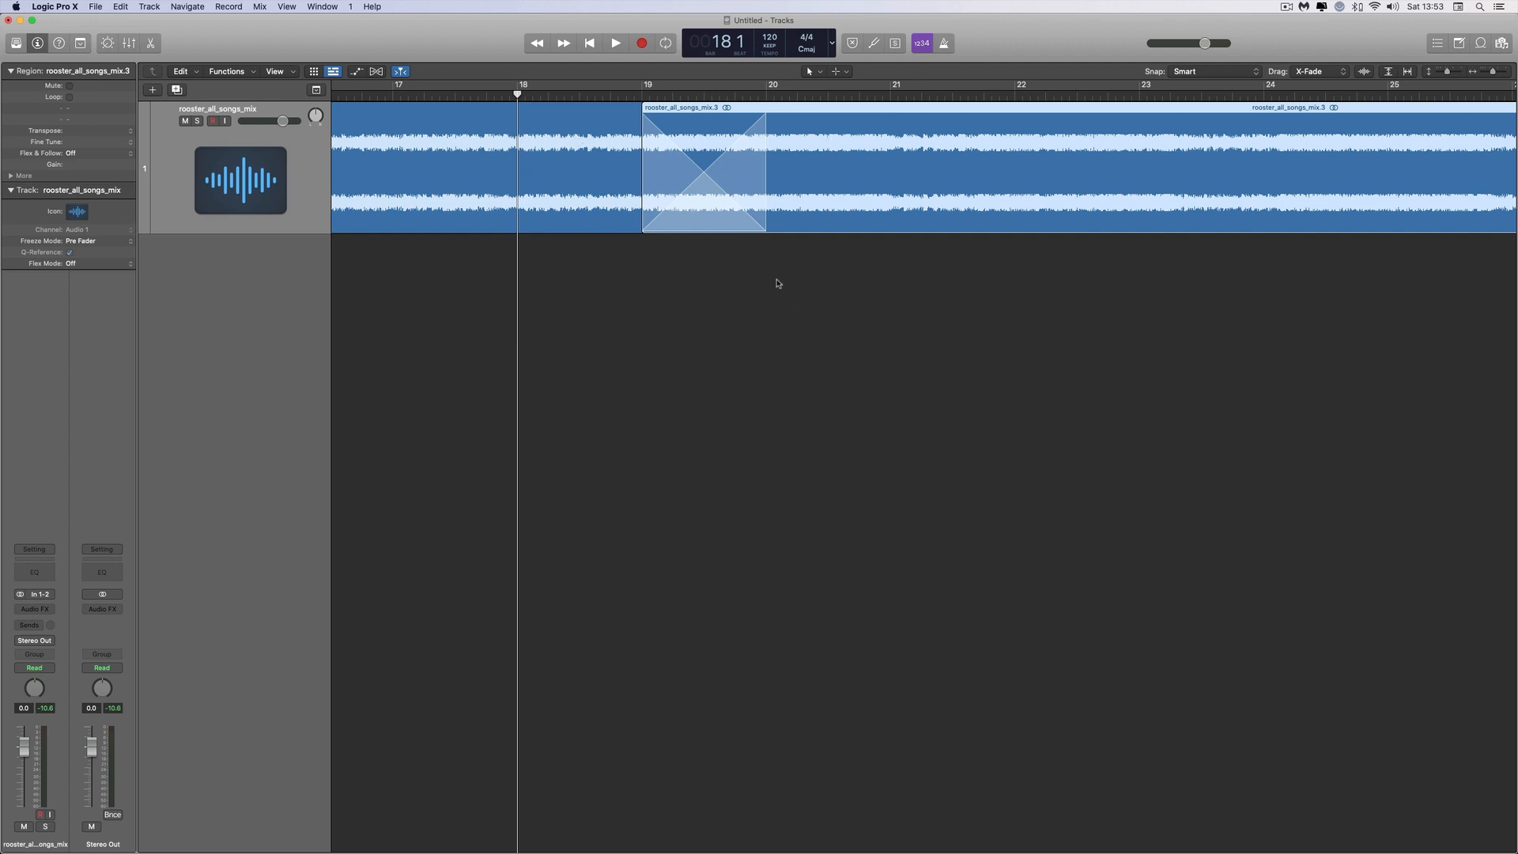
key(space)
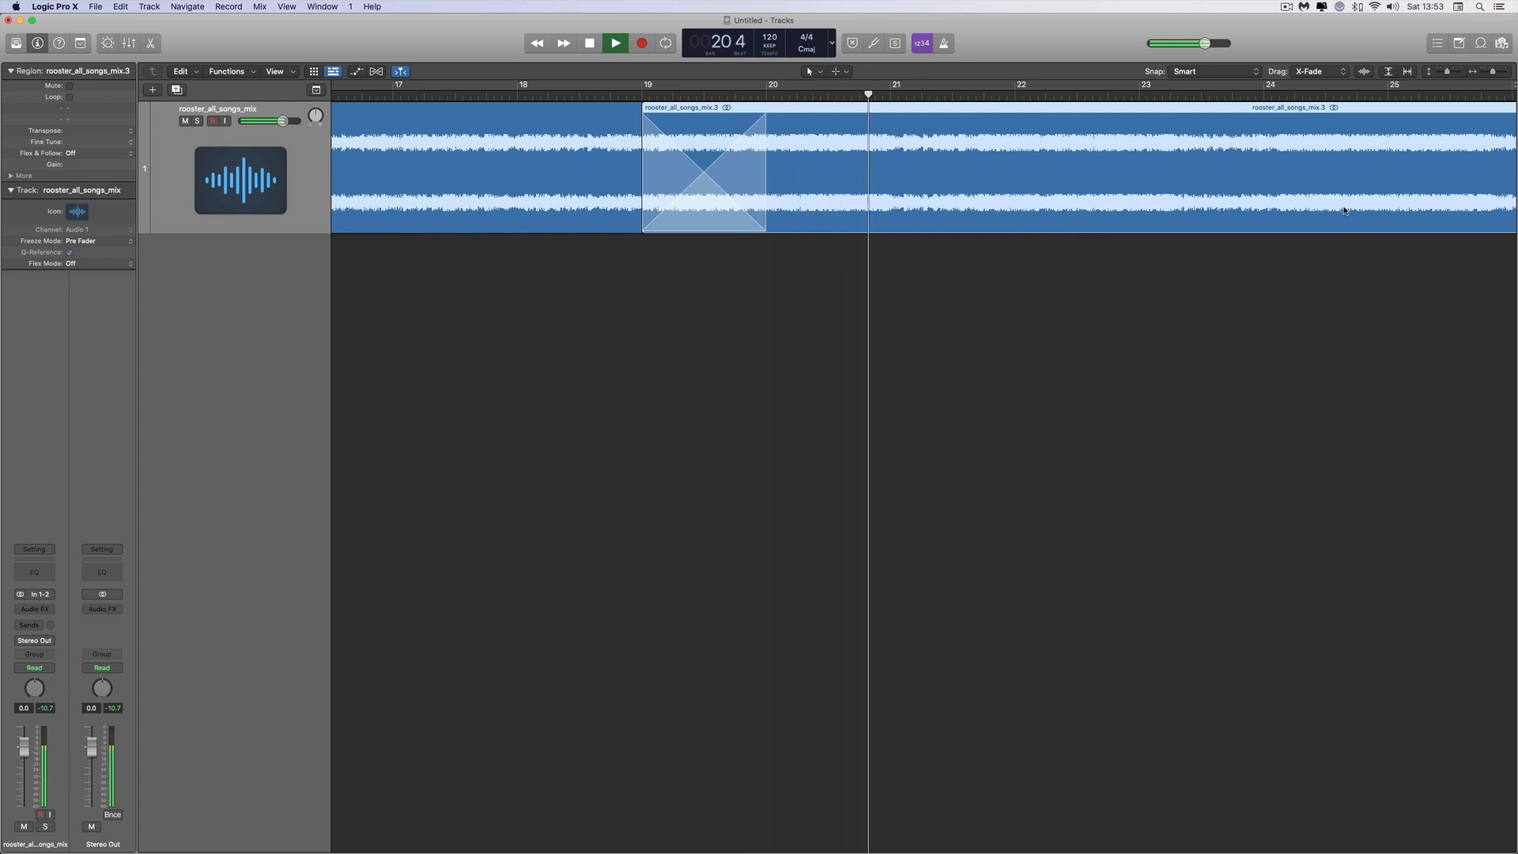
key(space)
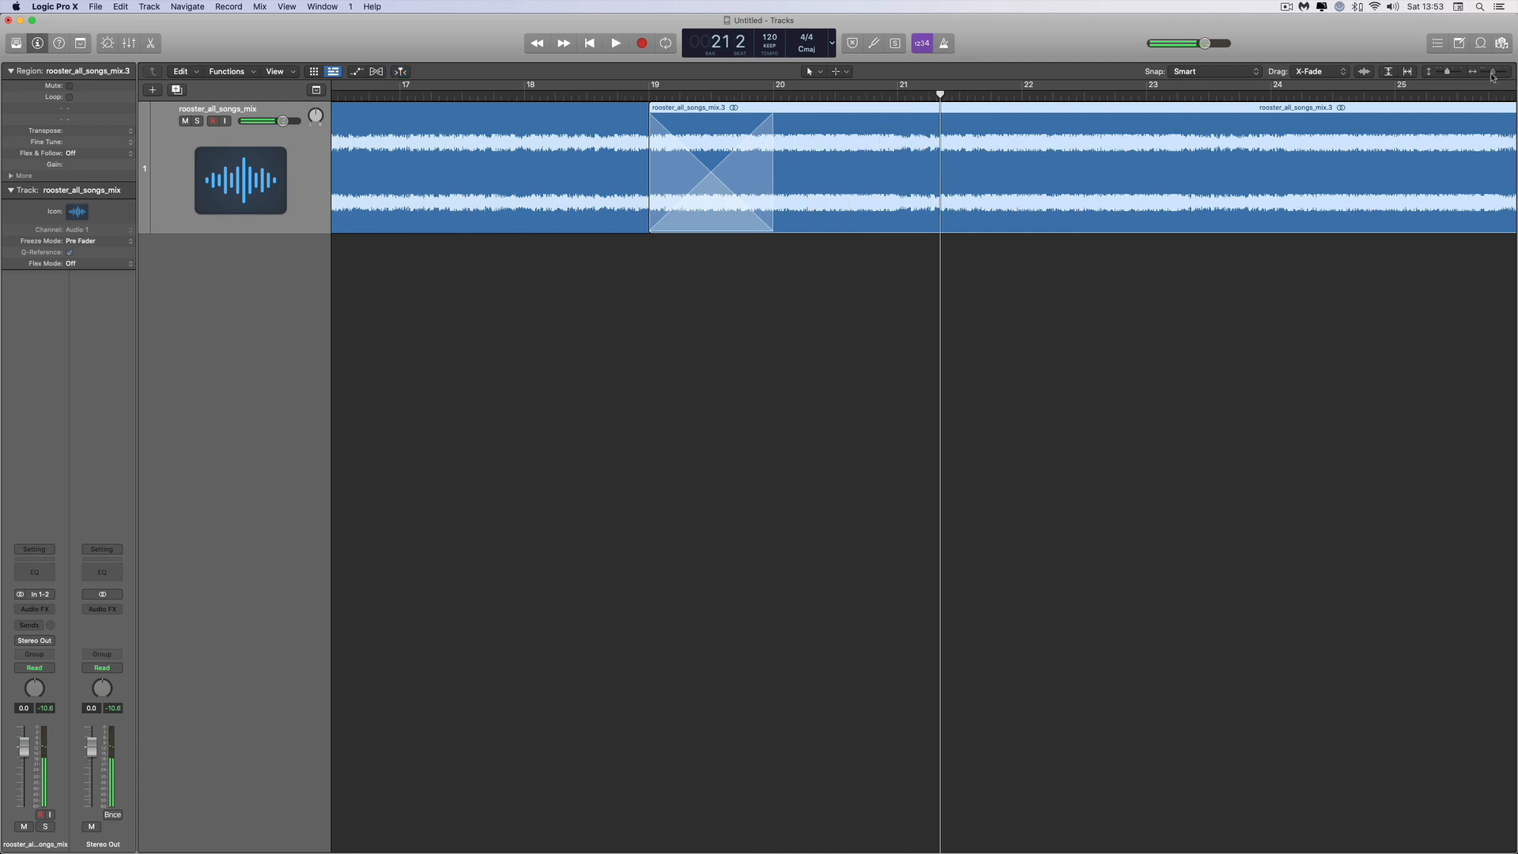
- Overlap the right region onto the middle one near bar 37, make that crossfade S-Curved and audition it
drag(1493, 73, 1478, 74)
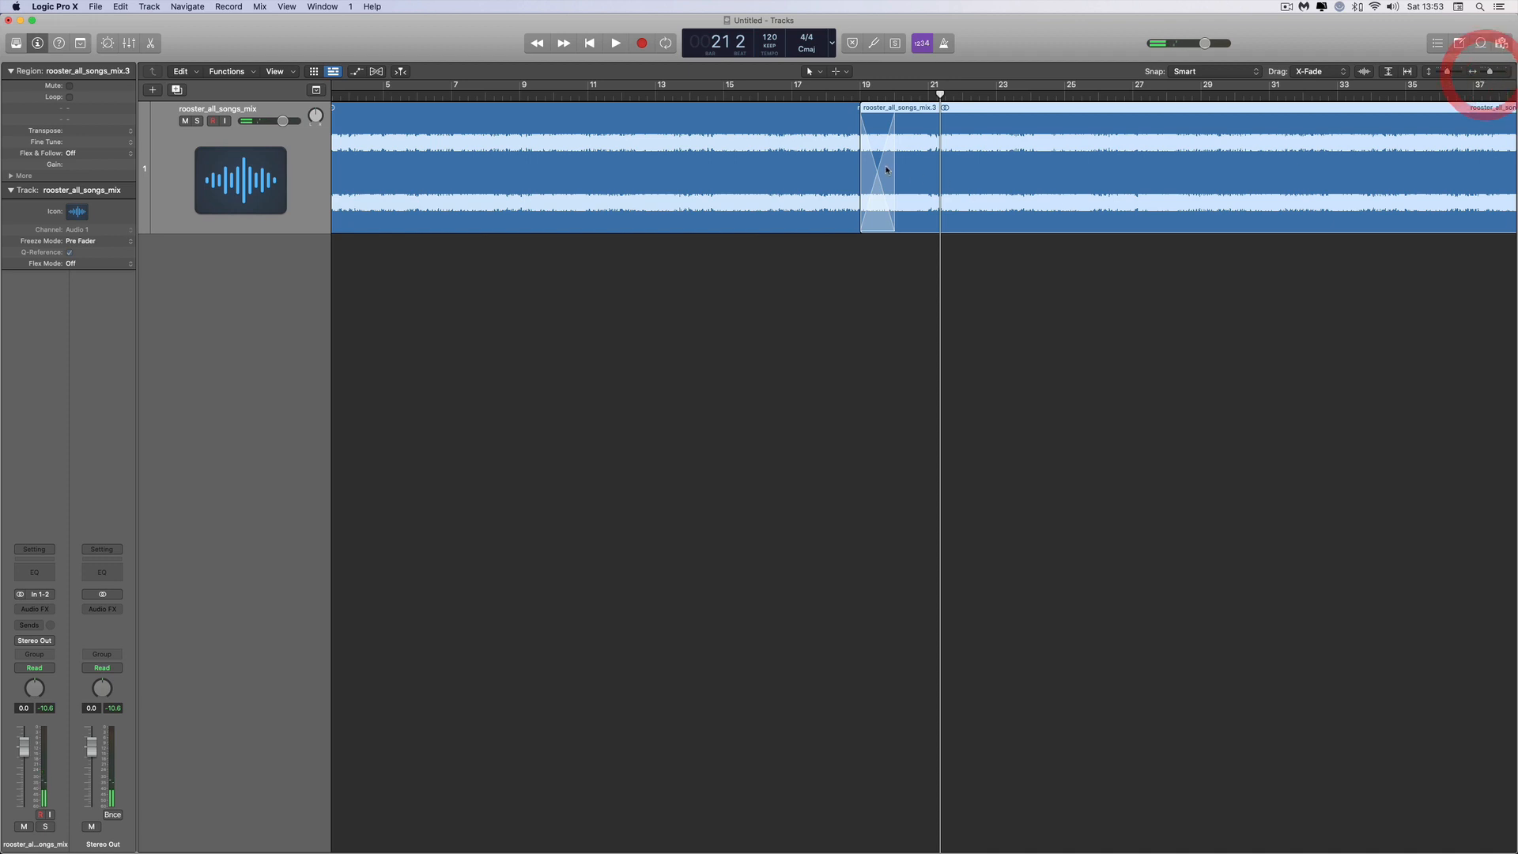
scroll(885, 170, right, 5)
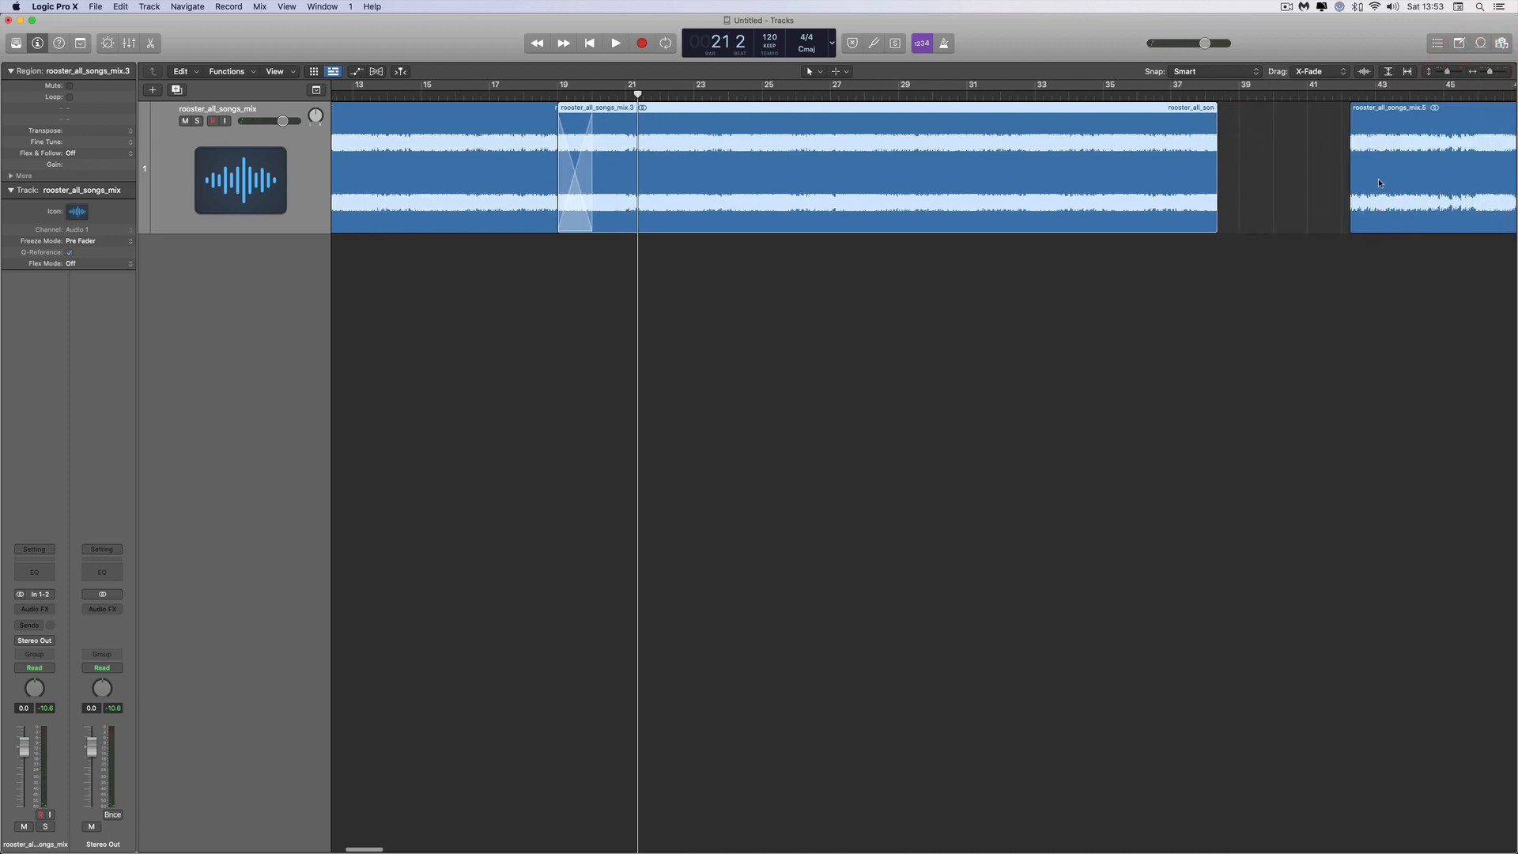
drag(1379, 180, 1229, 185)
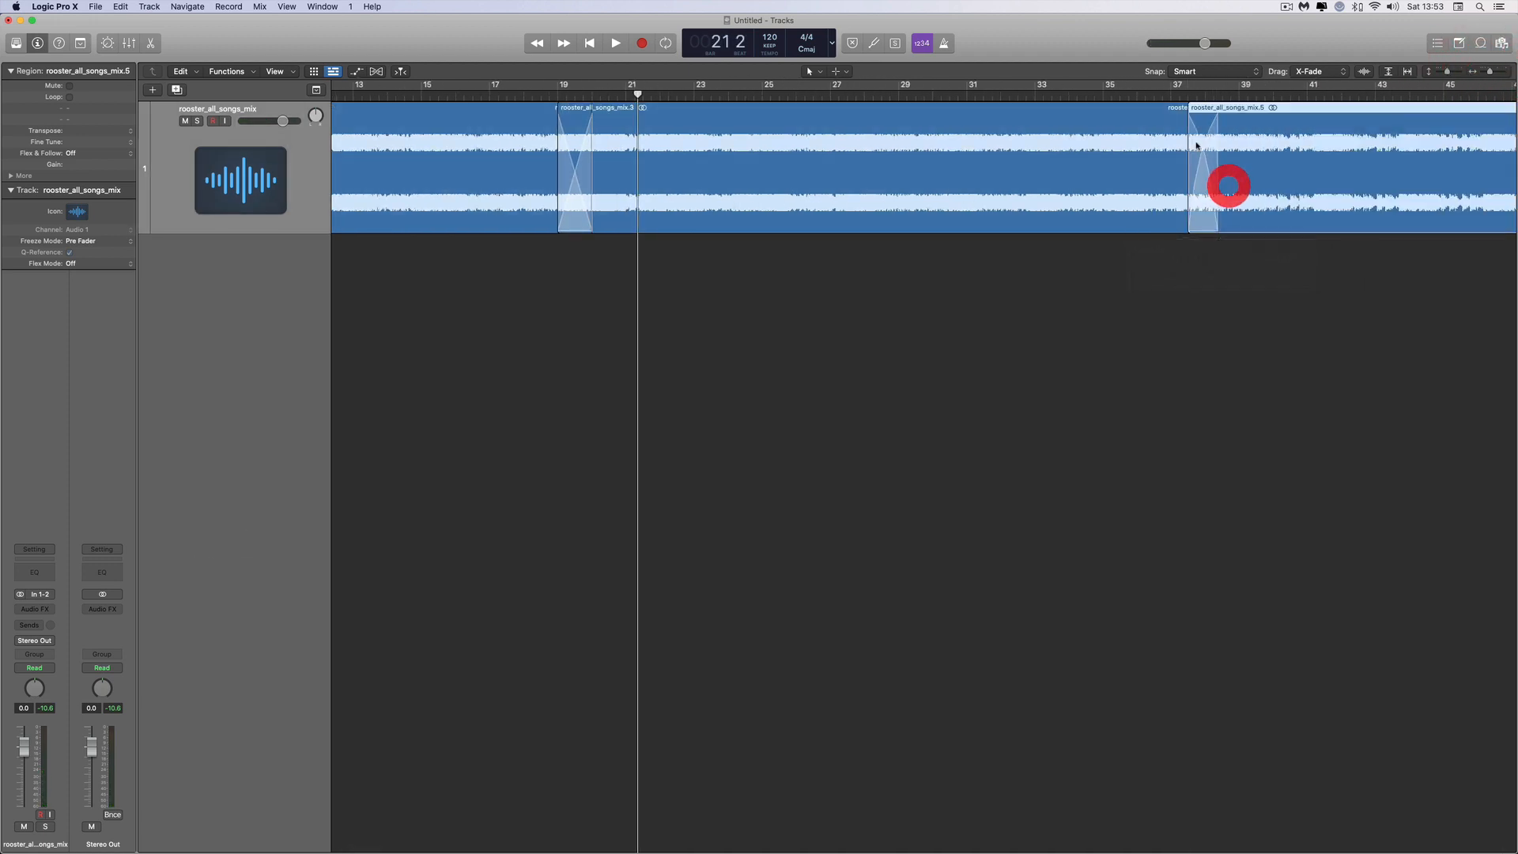
right_click(1204, 158)
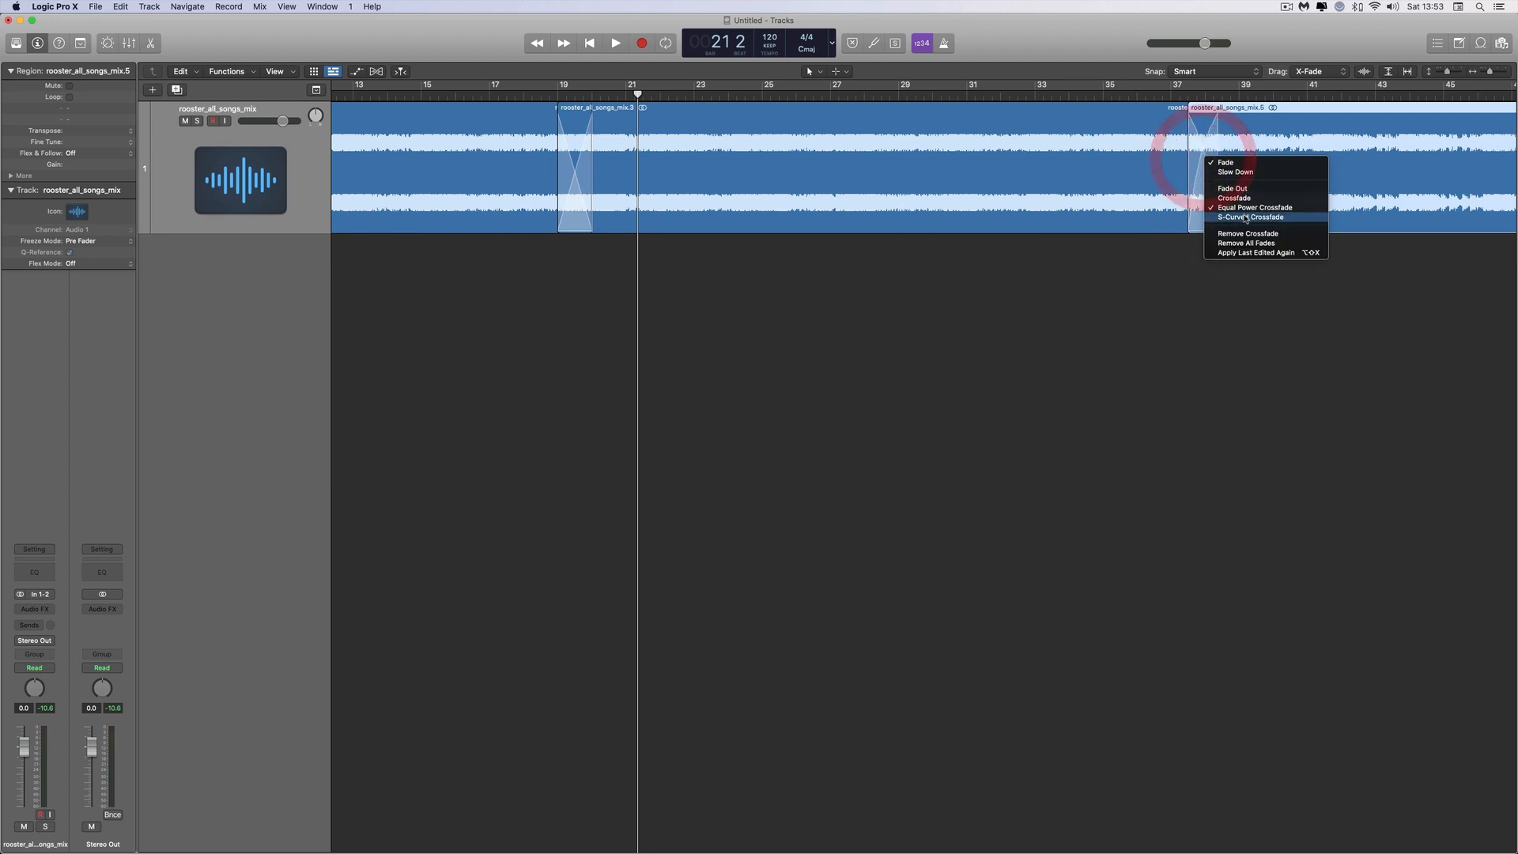
click(1246, 216)
double_click(1164, 94)
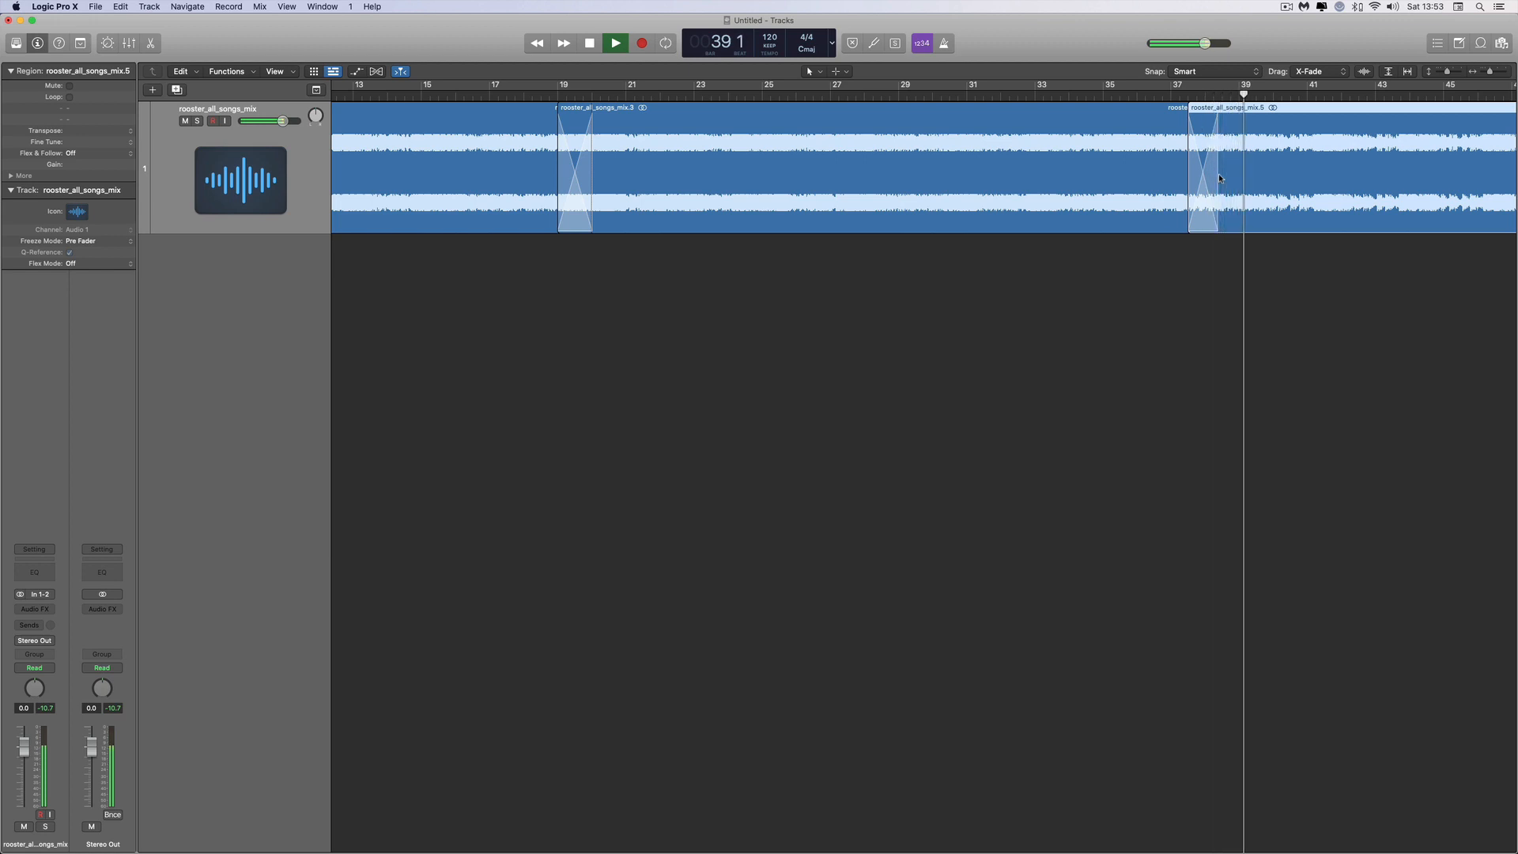
- Stop playback and zoom in closer on the timeline around bars 17–26
key(space)
click(1501, 72)
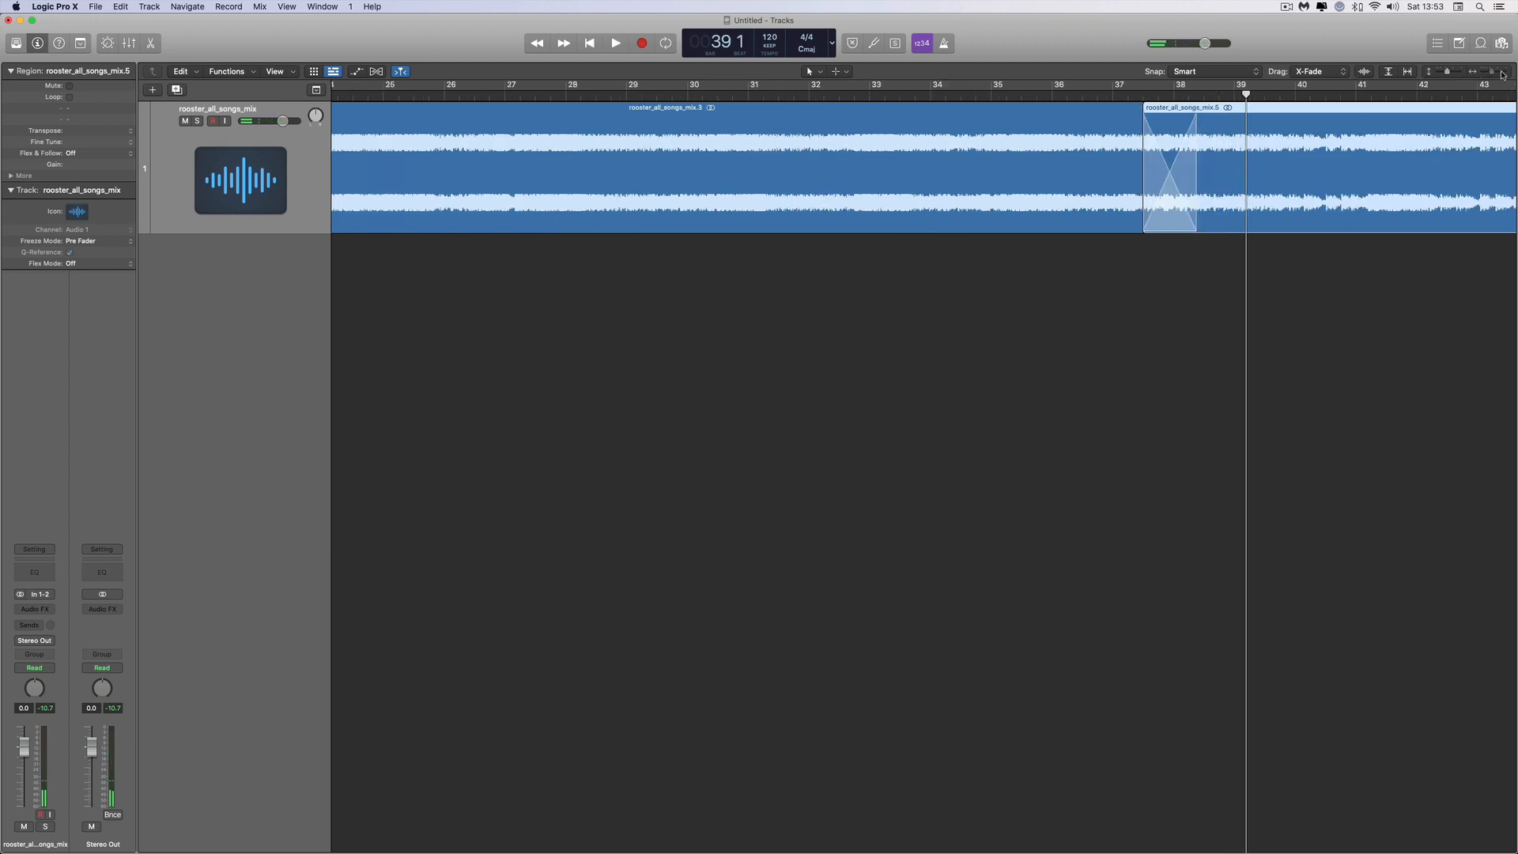
scroll(1019, 253, left, 10)
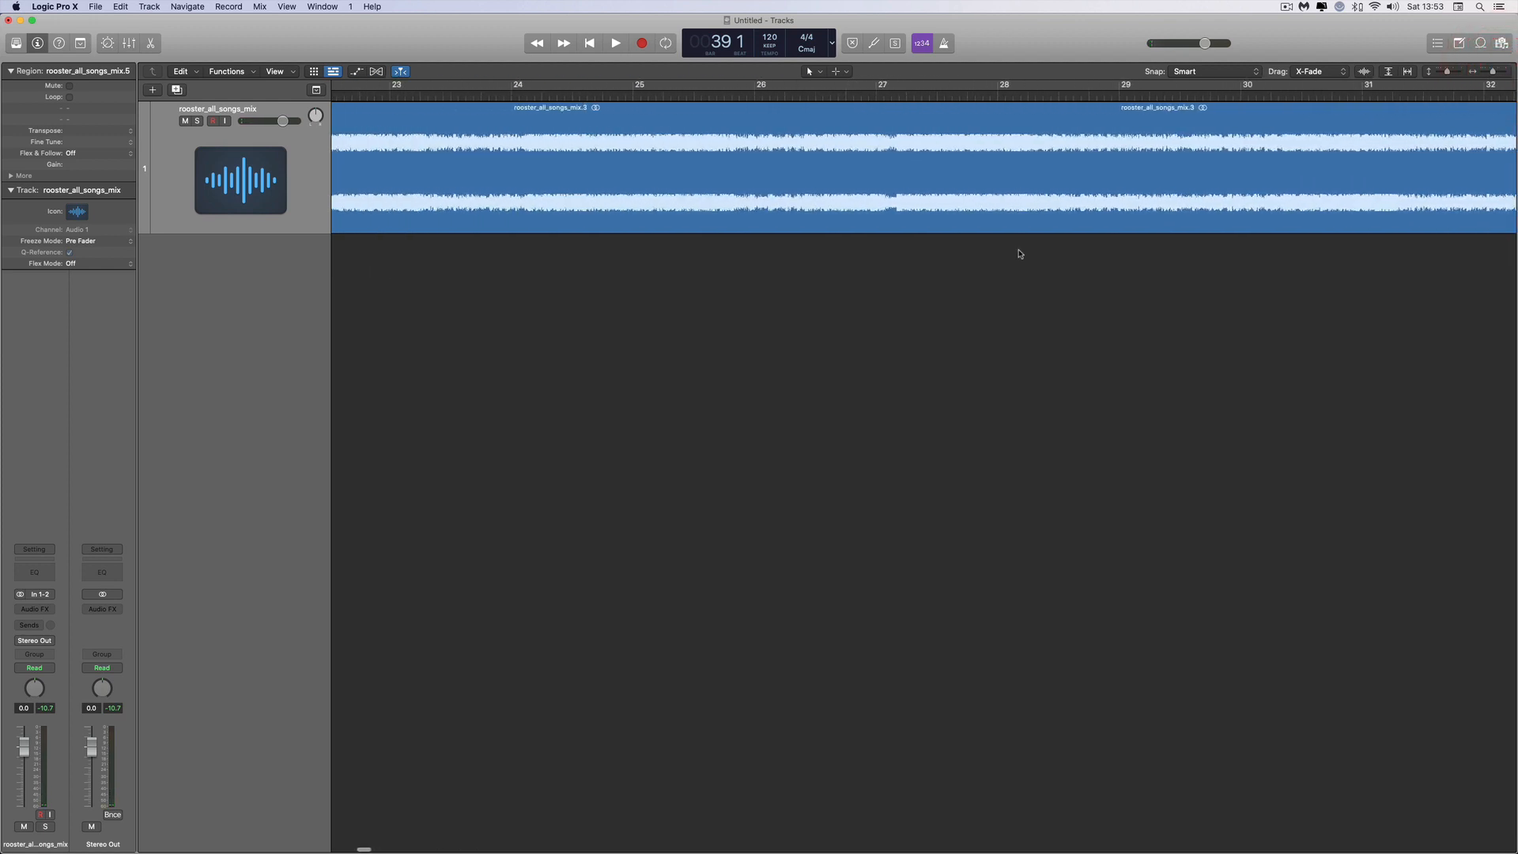
scroll(1019, 252, left, 5)
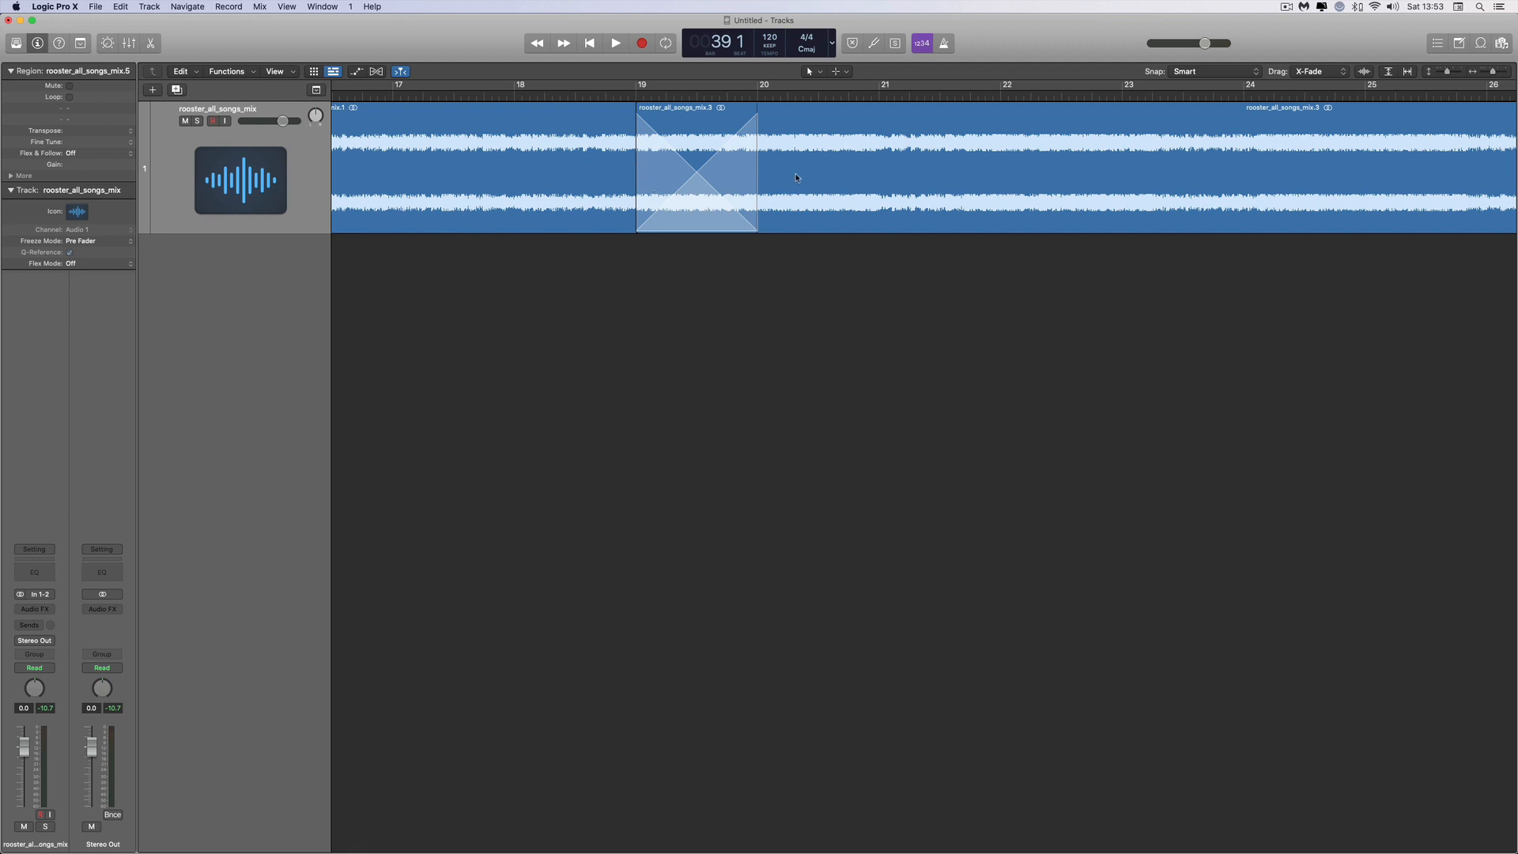
- Move rooster_all_songs_mix.3 to start just before bar 20, leaving only a tiny crossfade with the first region
mouse_move(798, 177)
mouse_down()
mouse_move(908, 178)
mouse_move(859, 183)
mouse_up()
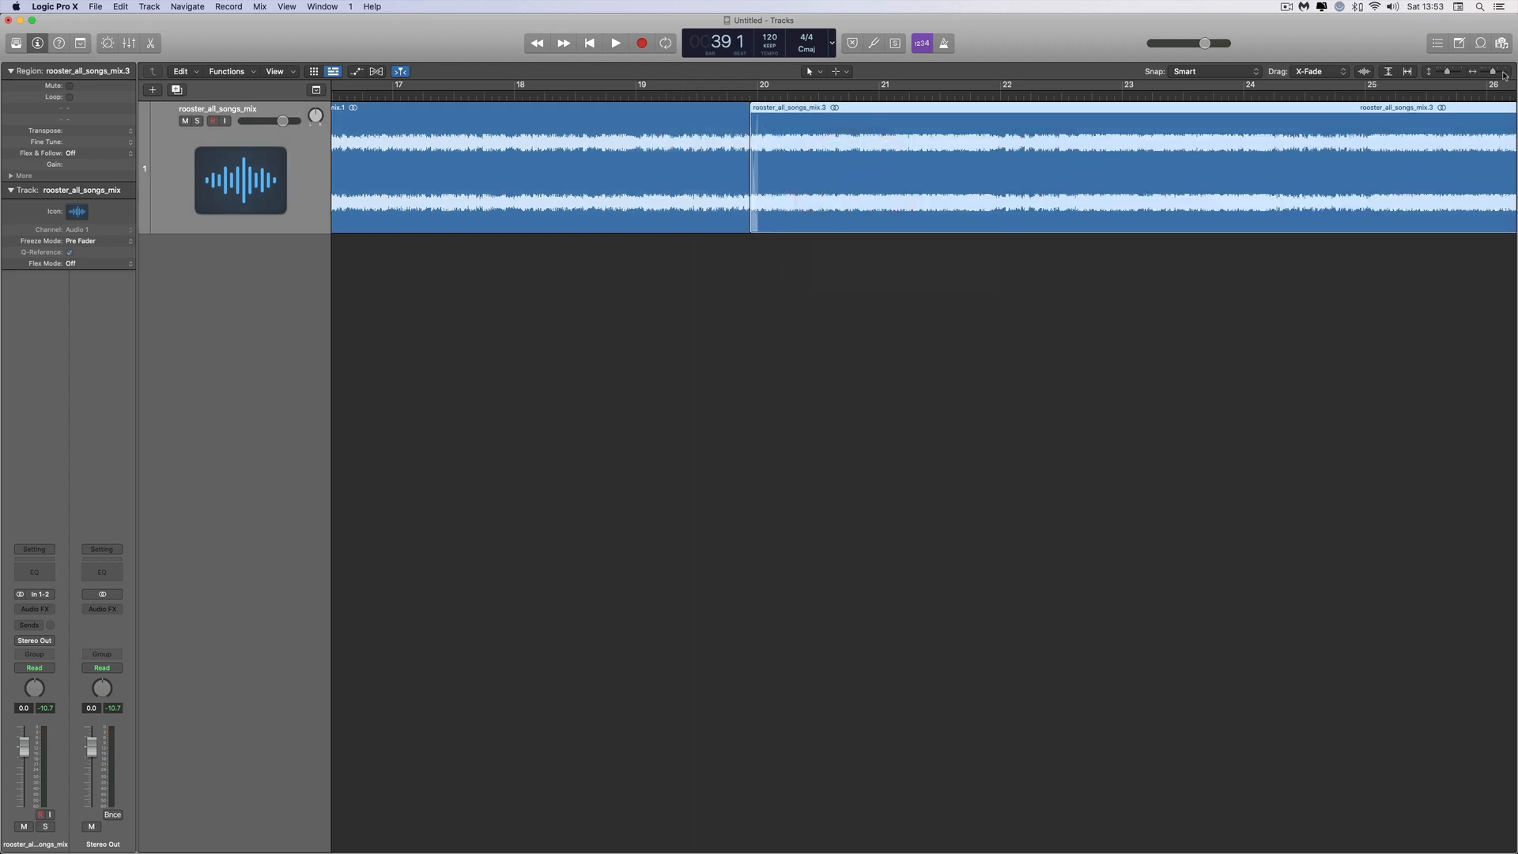
key(super+Right)
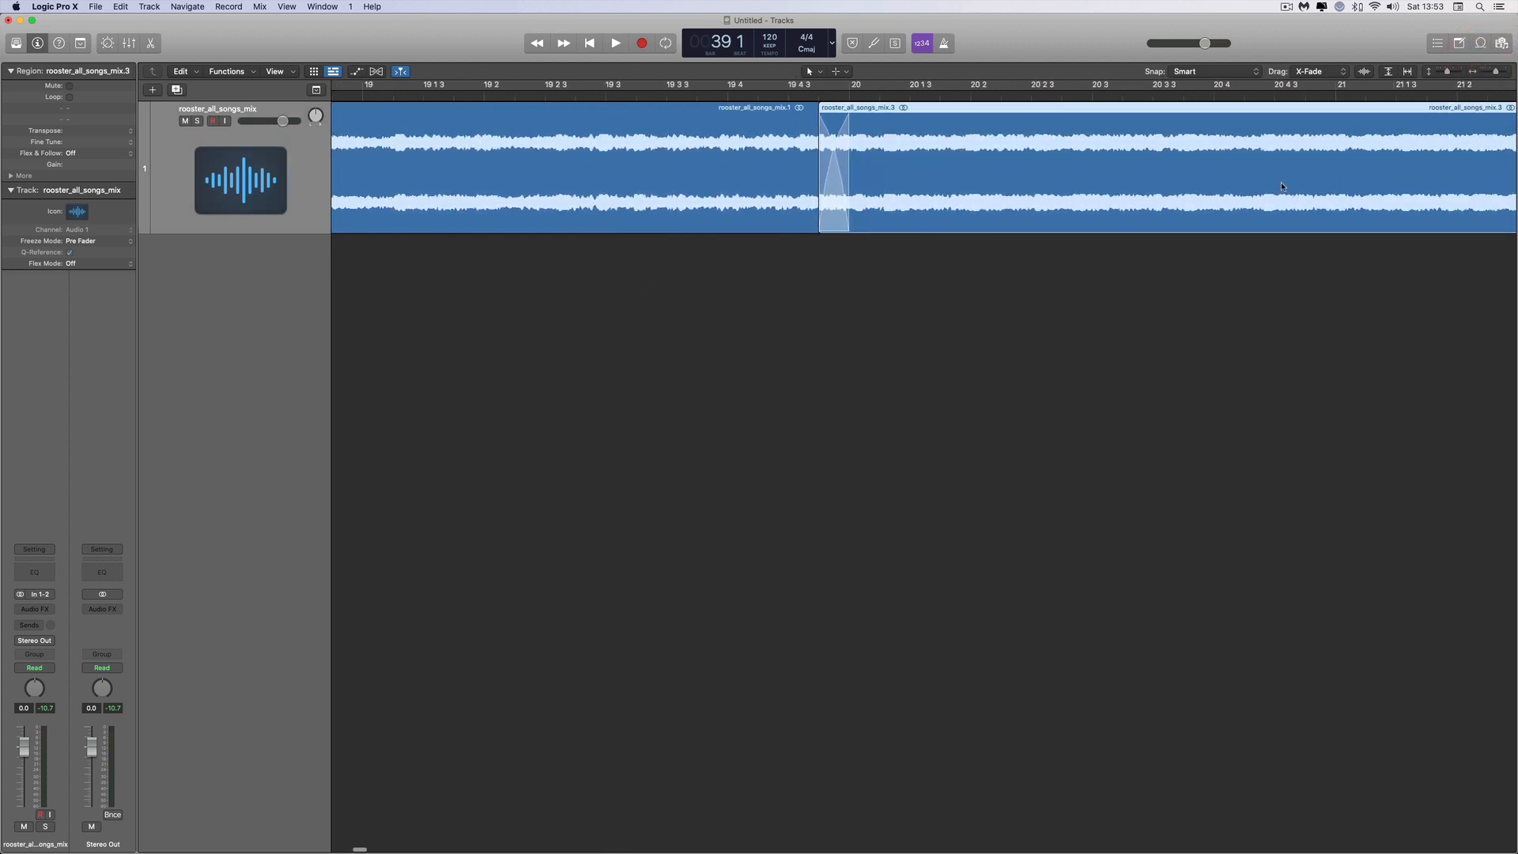
scroll(1281, 181, right, 3)
drag(745, 143, 754, 144)
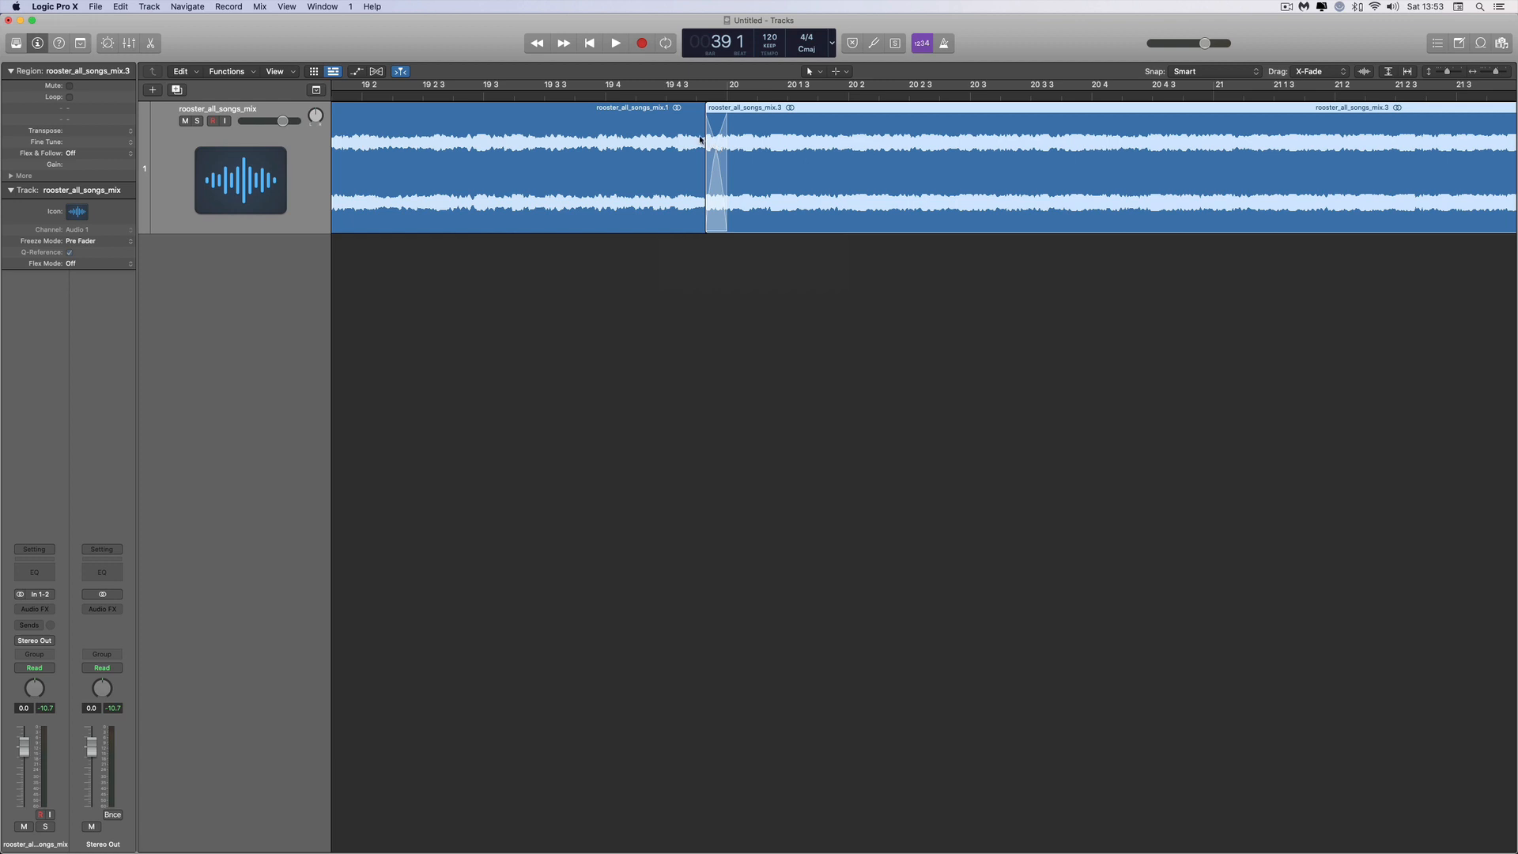
drag(756, 148, 761, 147)
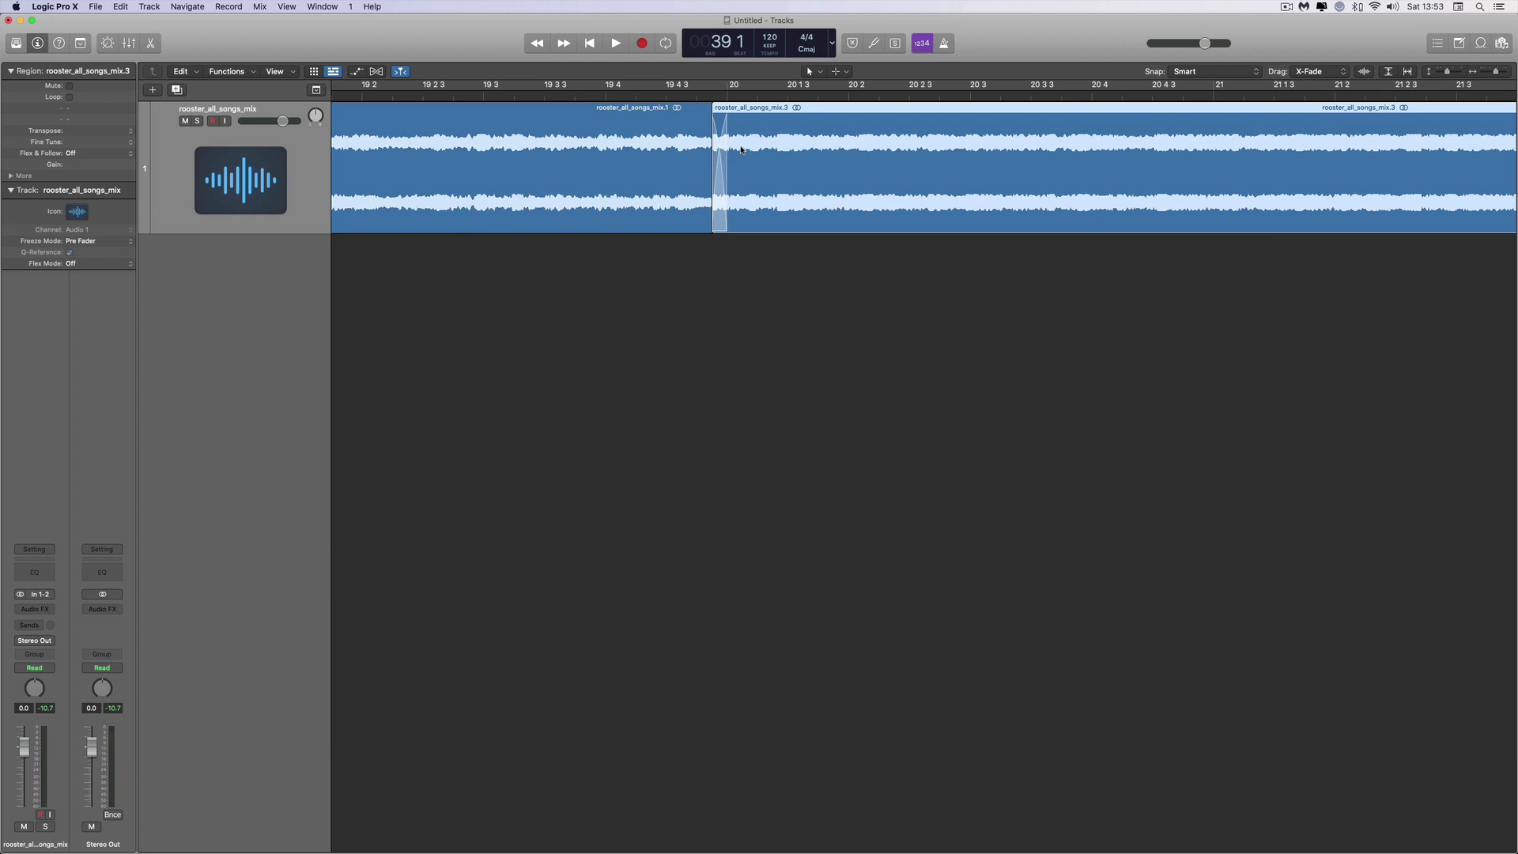
drag(742, 148, 745, 140)
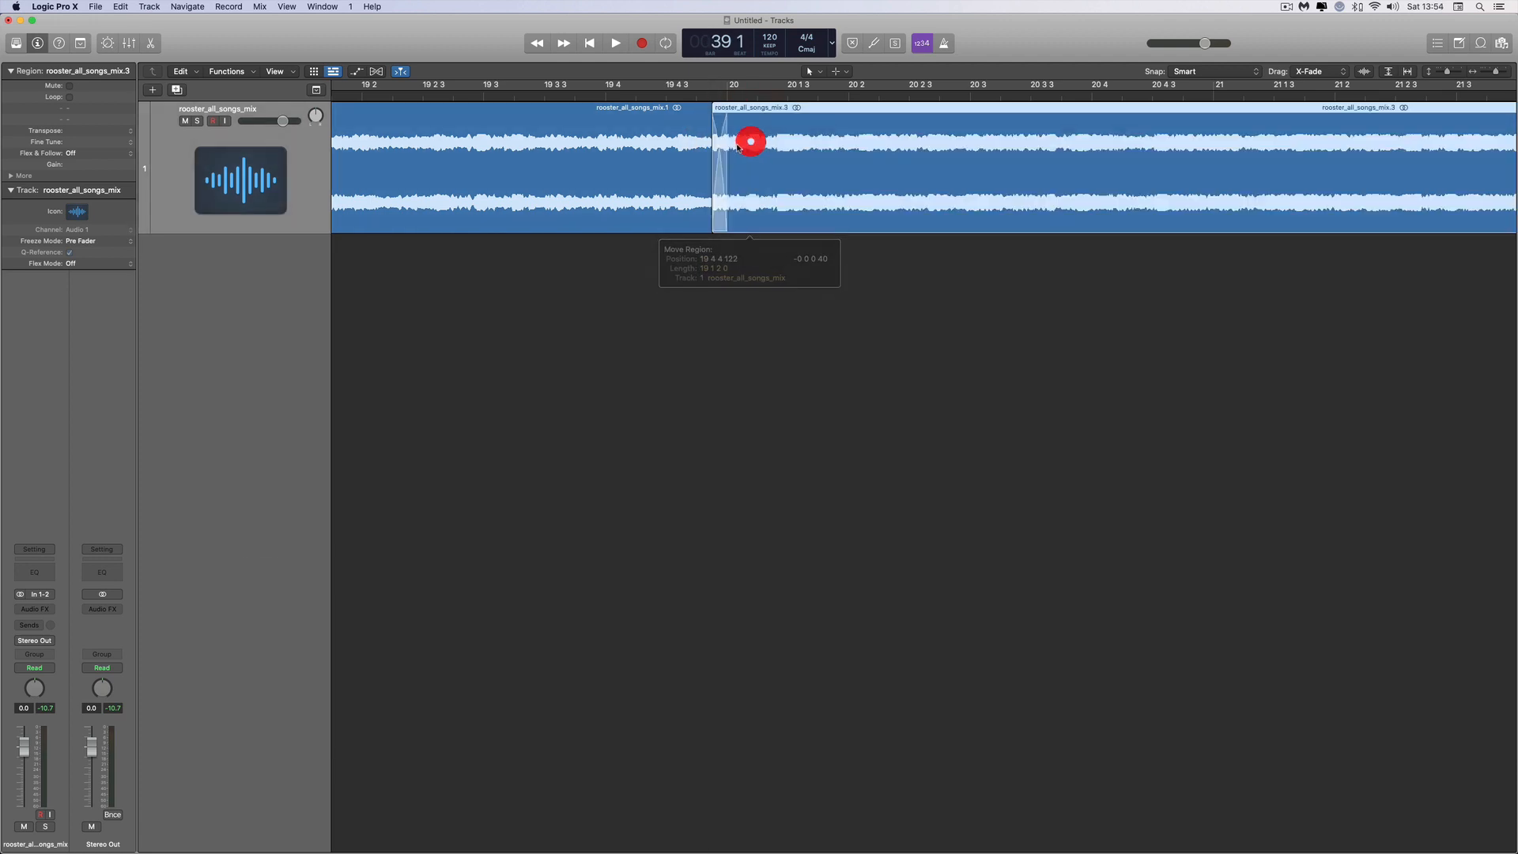
double_click(441, 95)
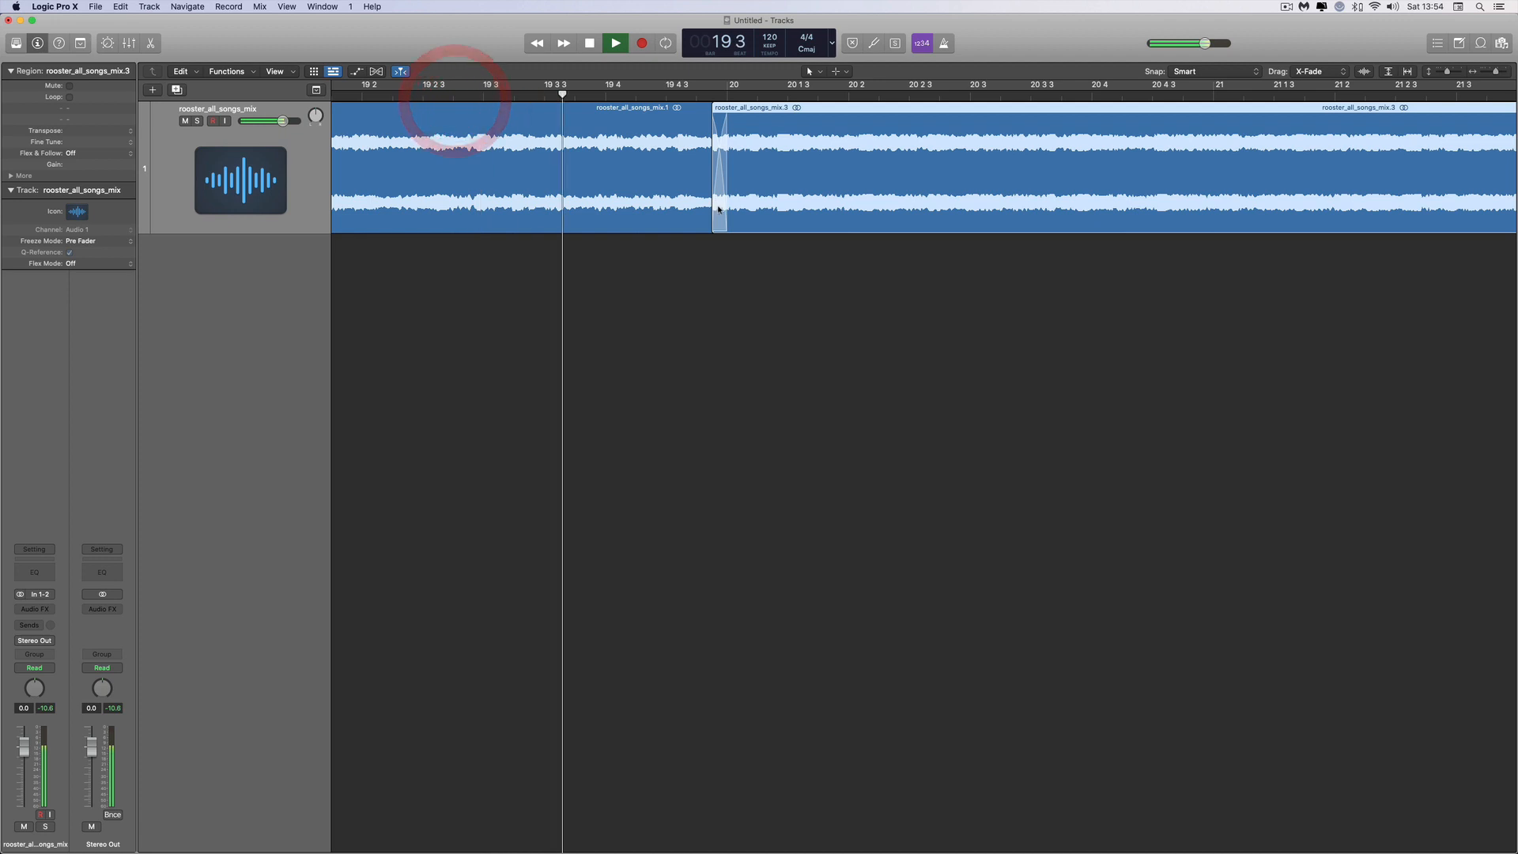
key(space)
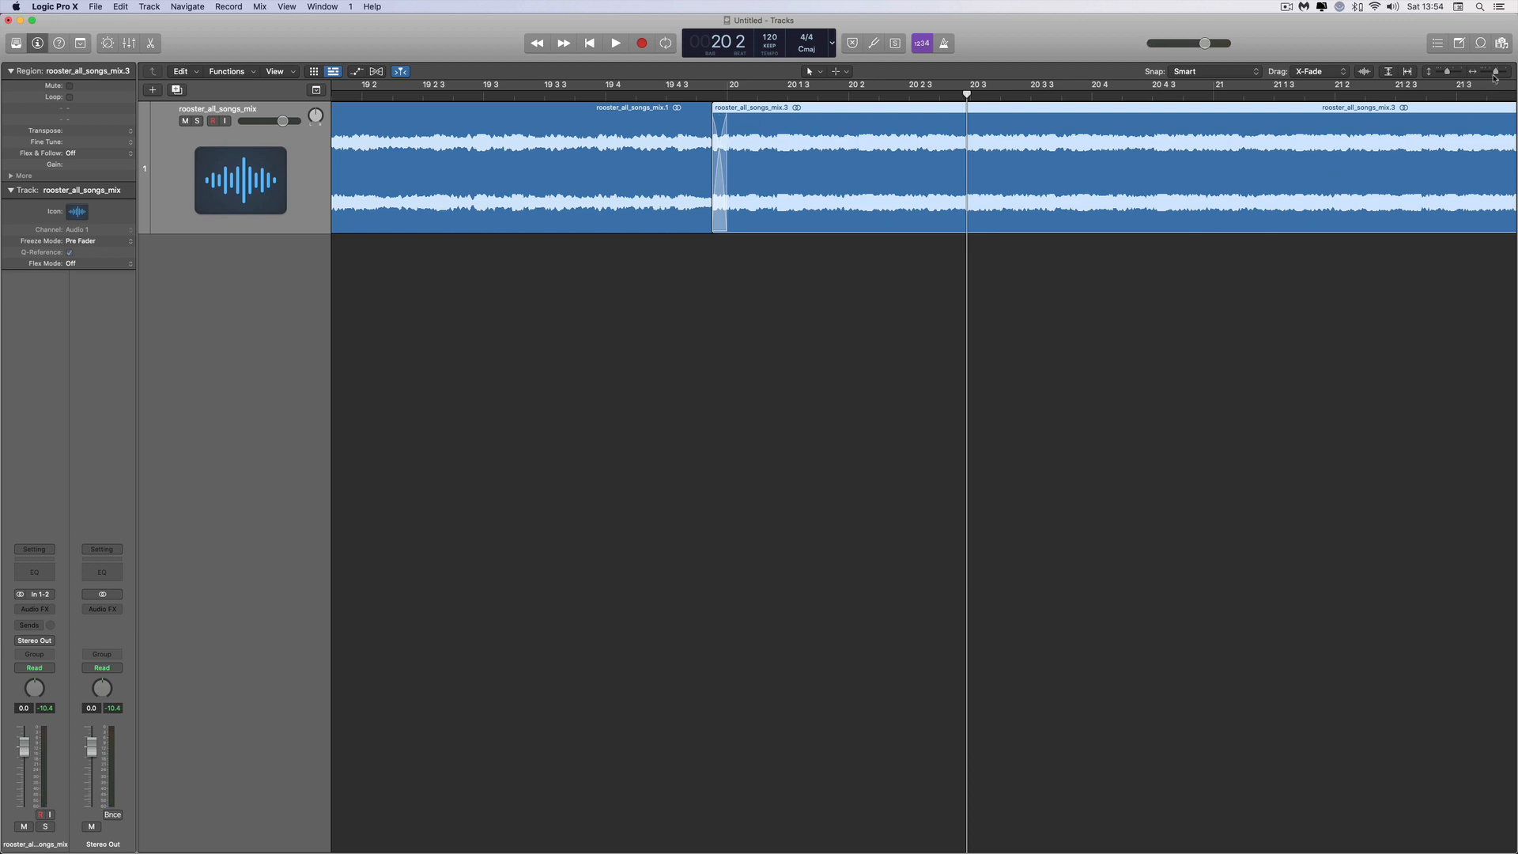
drag(1494, 73, 1472, 74)
- Zoom out to the full arrangement and play from bar 18 through the bar-19 join, then stop
drag(829, 173, 814, 176)
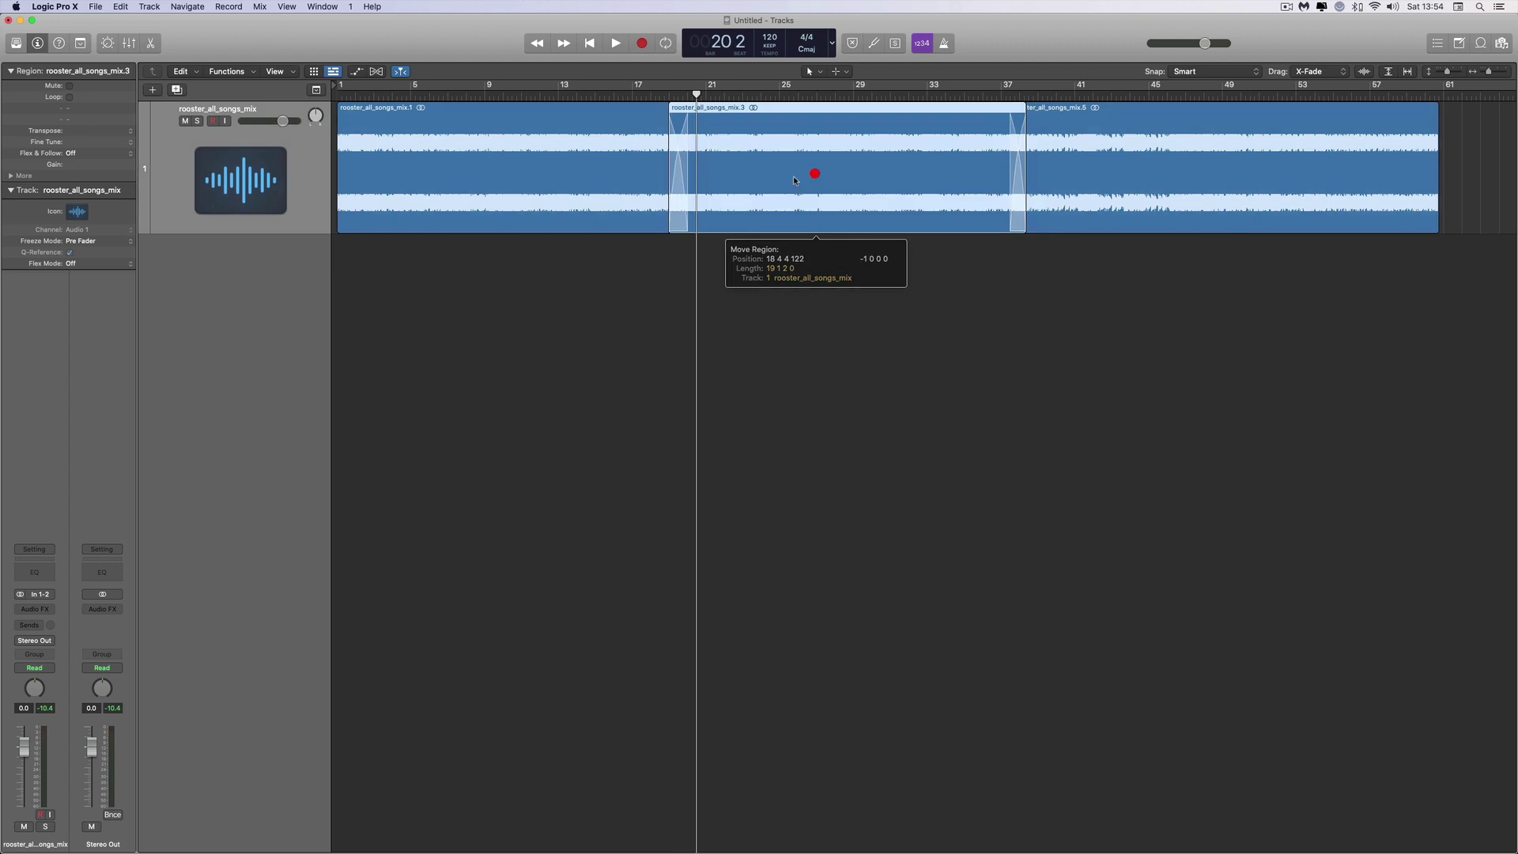
click(650, 88)
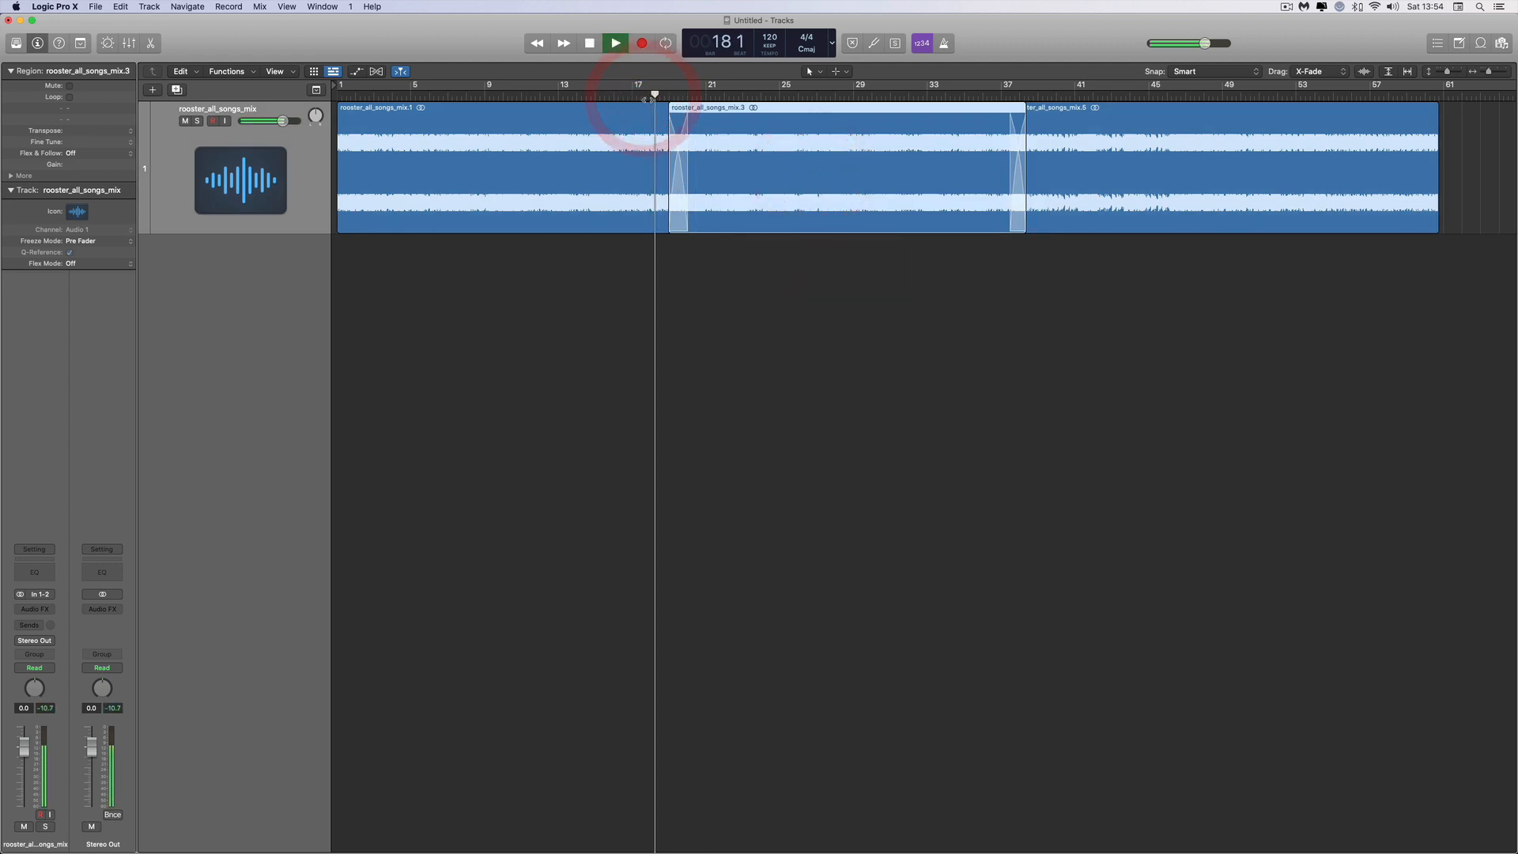
key(space)
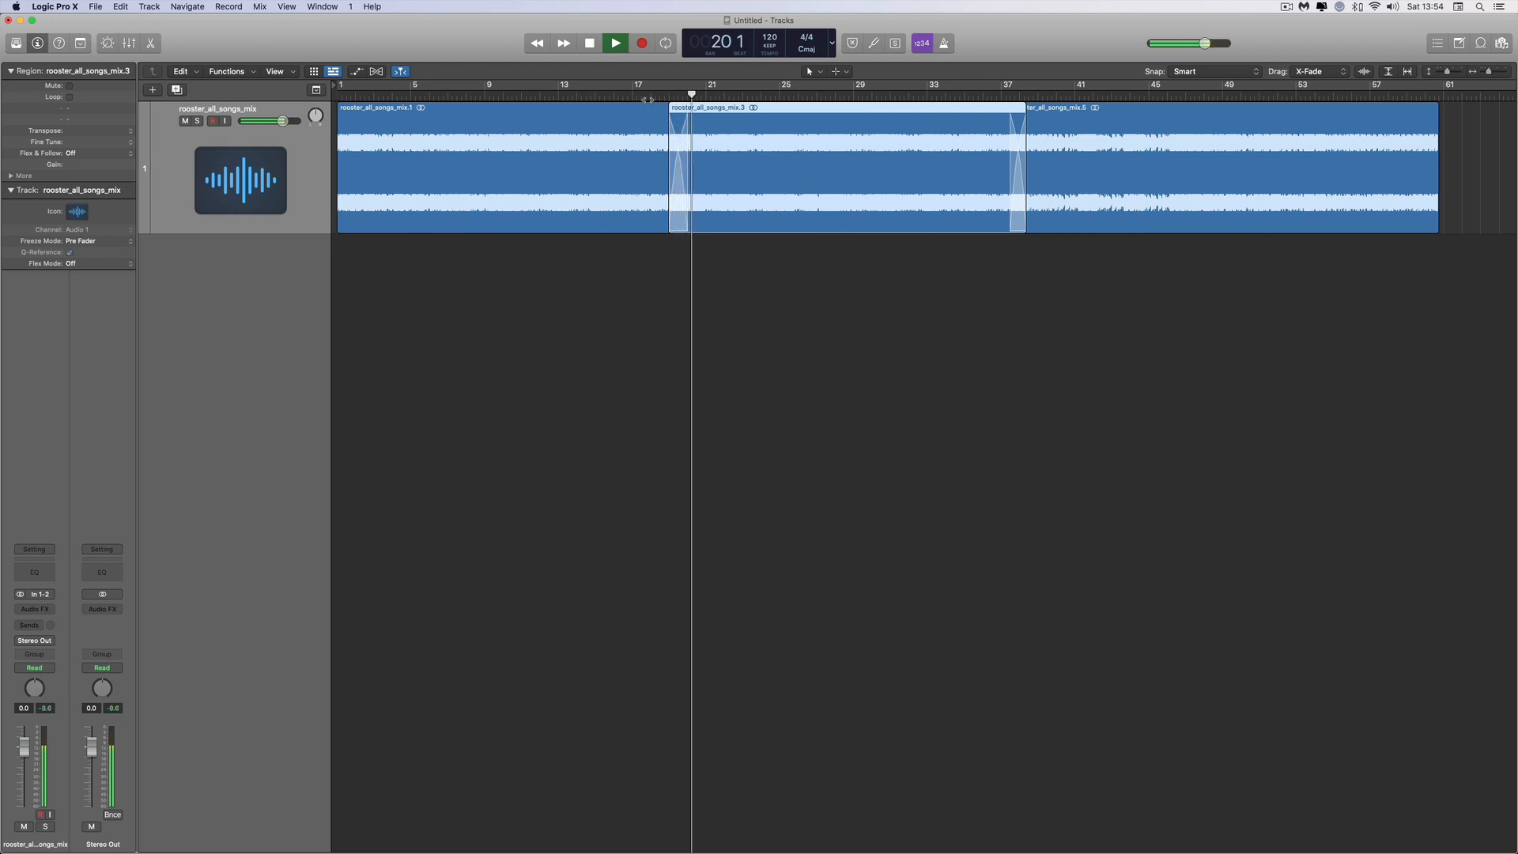
key(space)
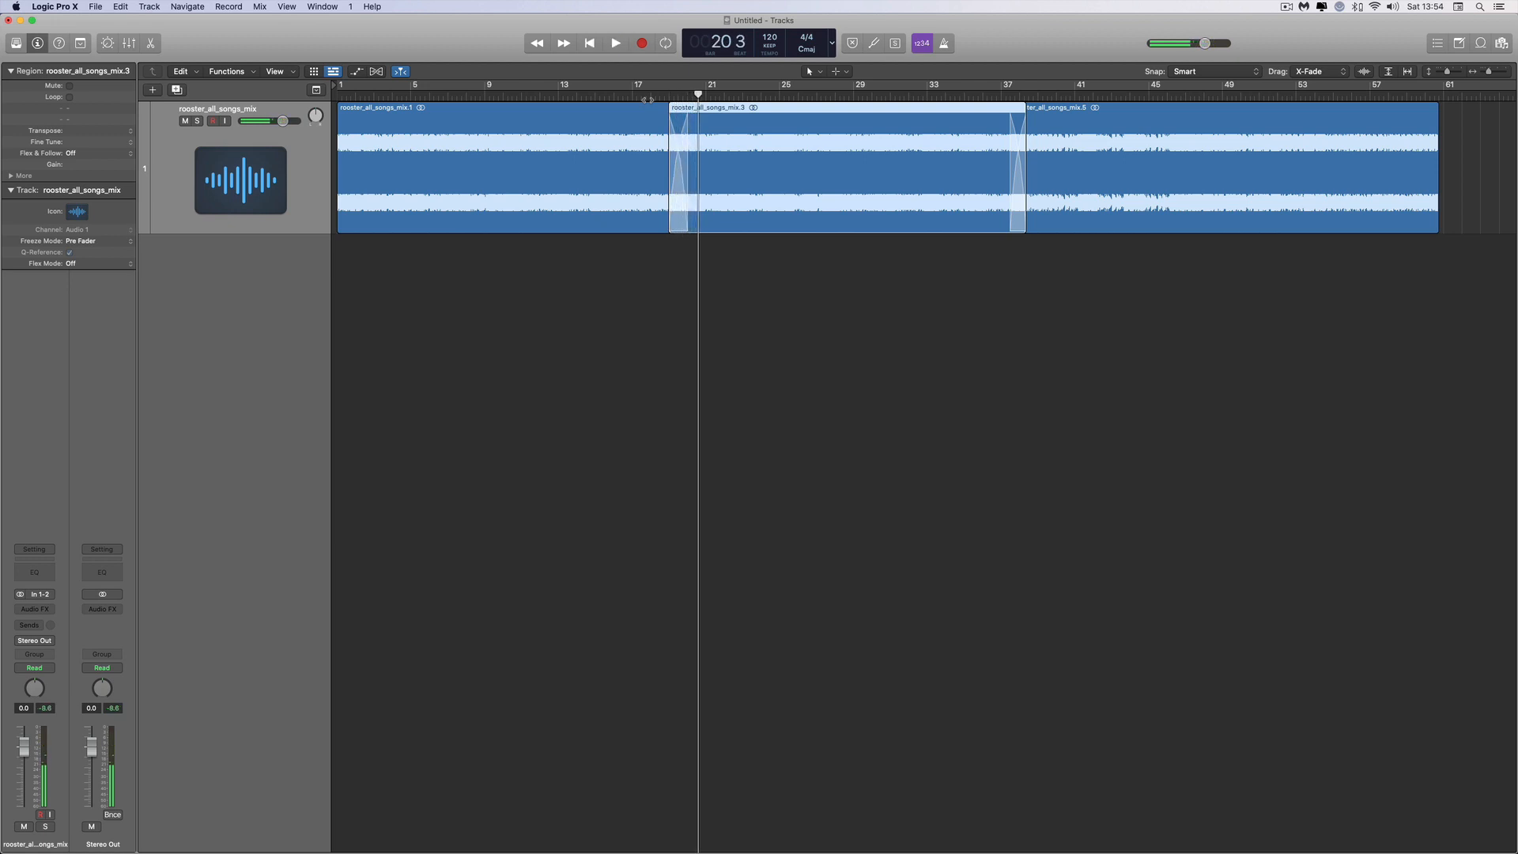